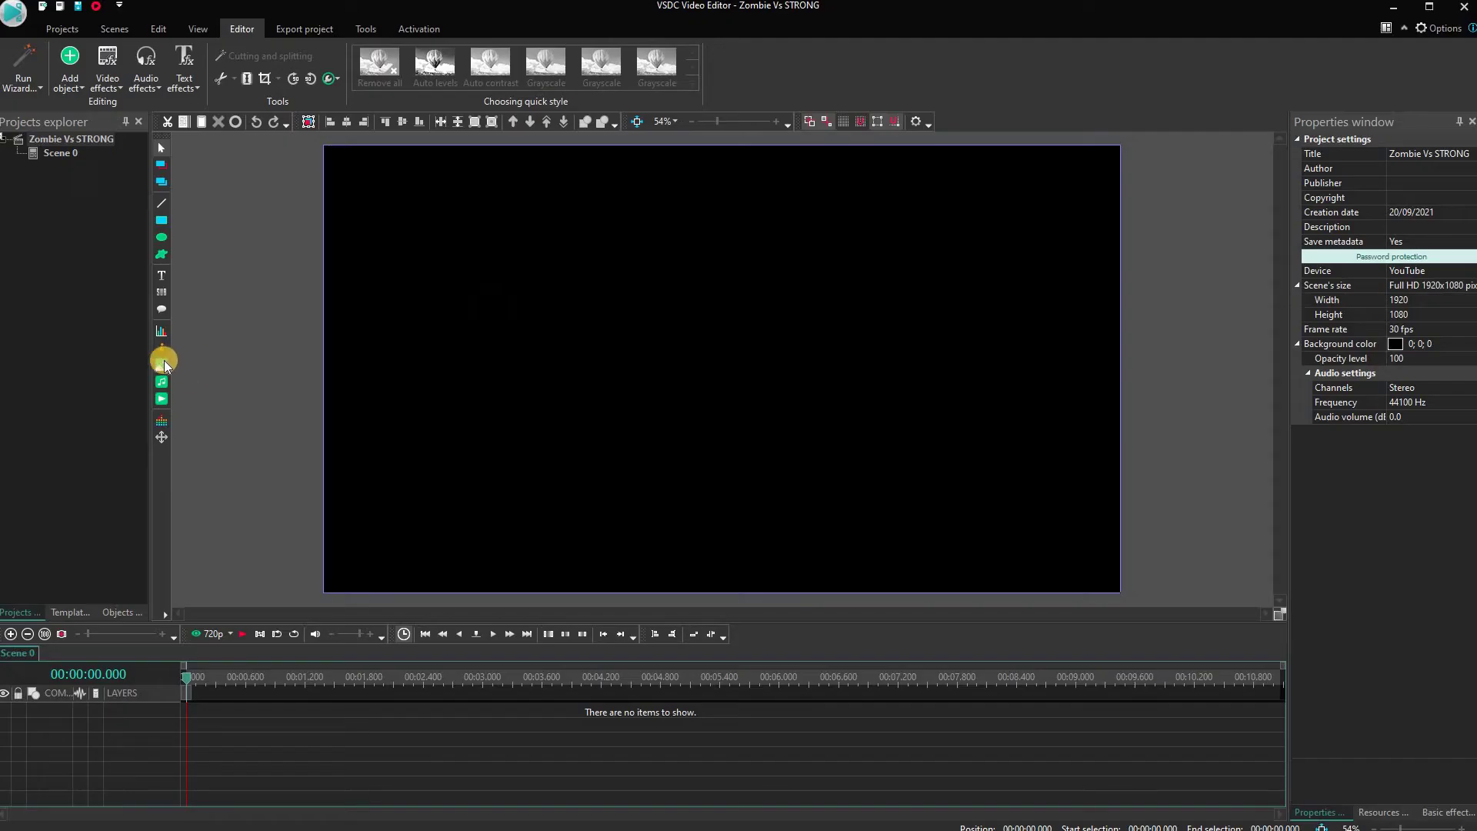
Step: Browse to YT Things > YT VIDEO PICTURES > 4. Zombie And STRONG and open frame images 1 and 2
click(164, 360)
double_click(271, 220)
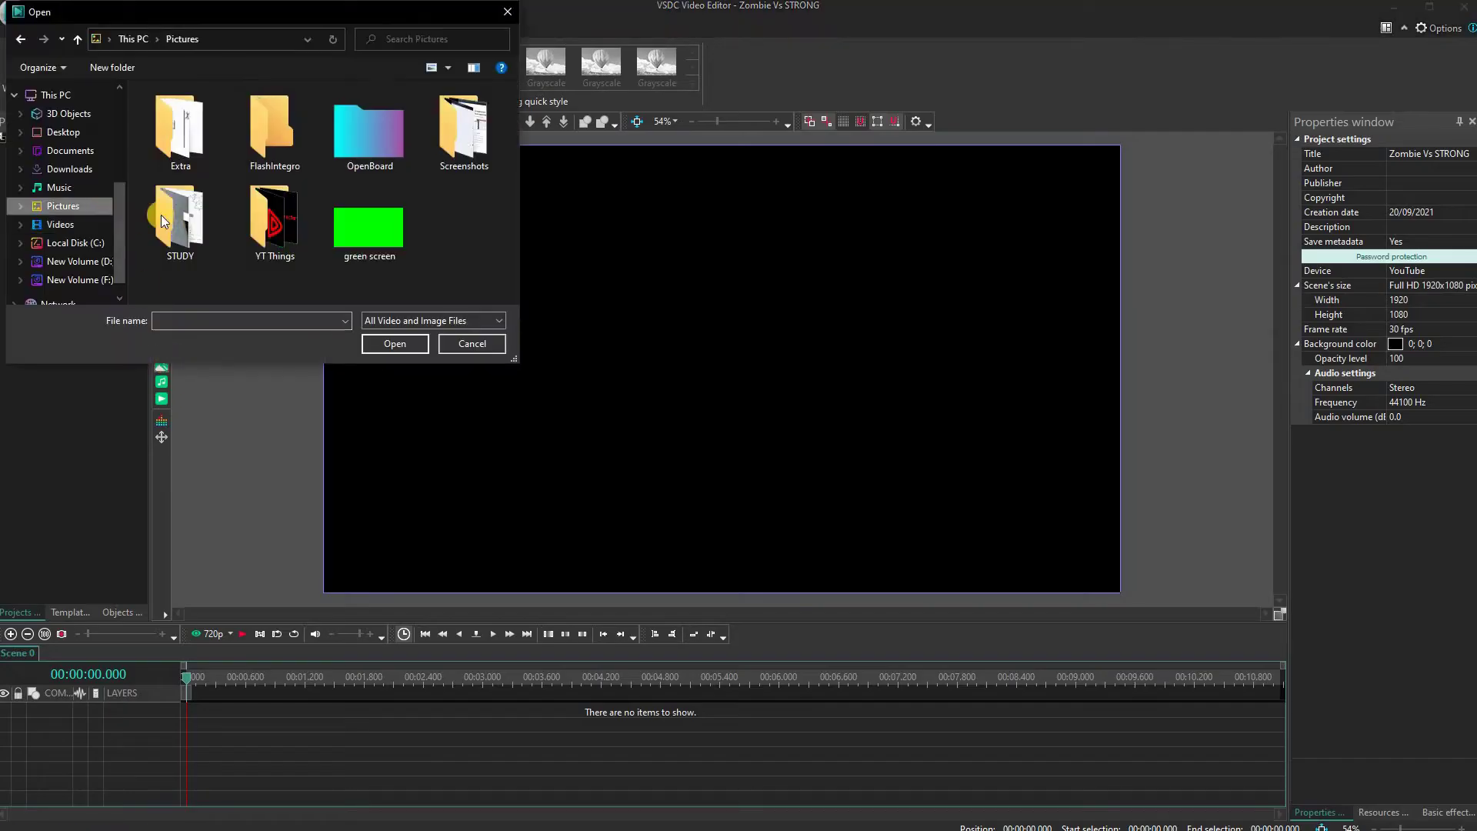
double_click(284, 240)
double_click(343, 155)
scroll(343, 156, down, 1)
click(365, 166)
ctrl+click(477, 177)
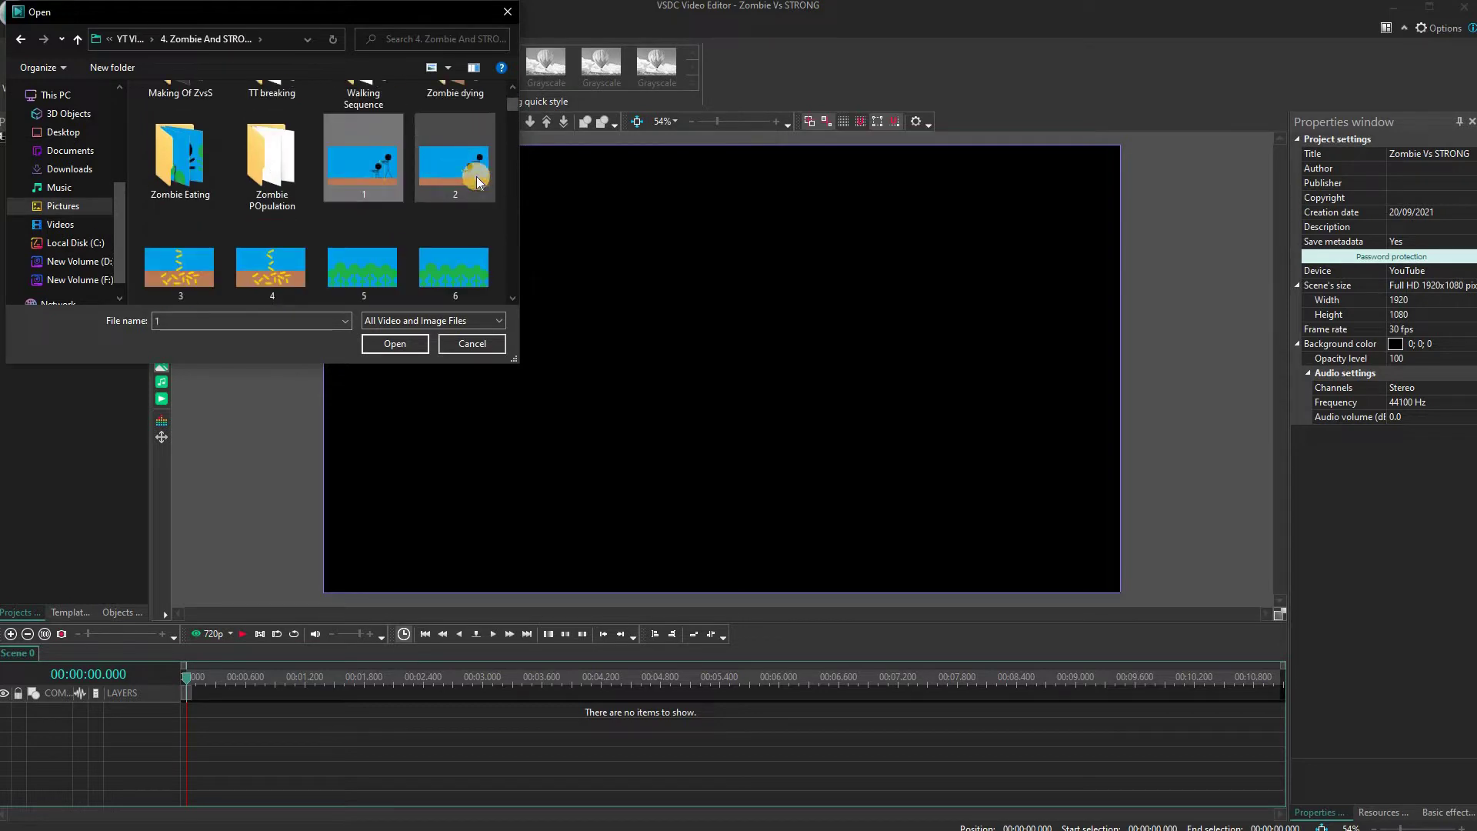
double_click(378, 170)
Step: Build the numbered PNG frame sequence in the Files sequence wizard and apply it to Scene 0
key(Escape)
click(162, 367)
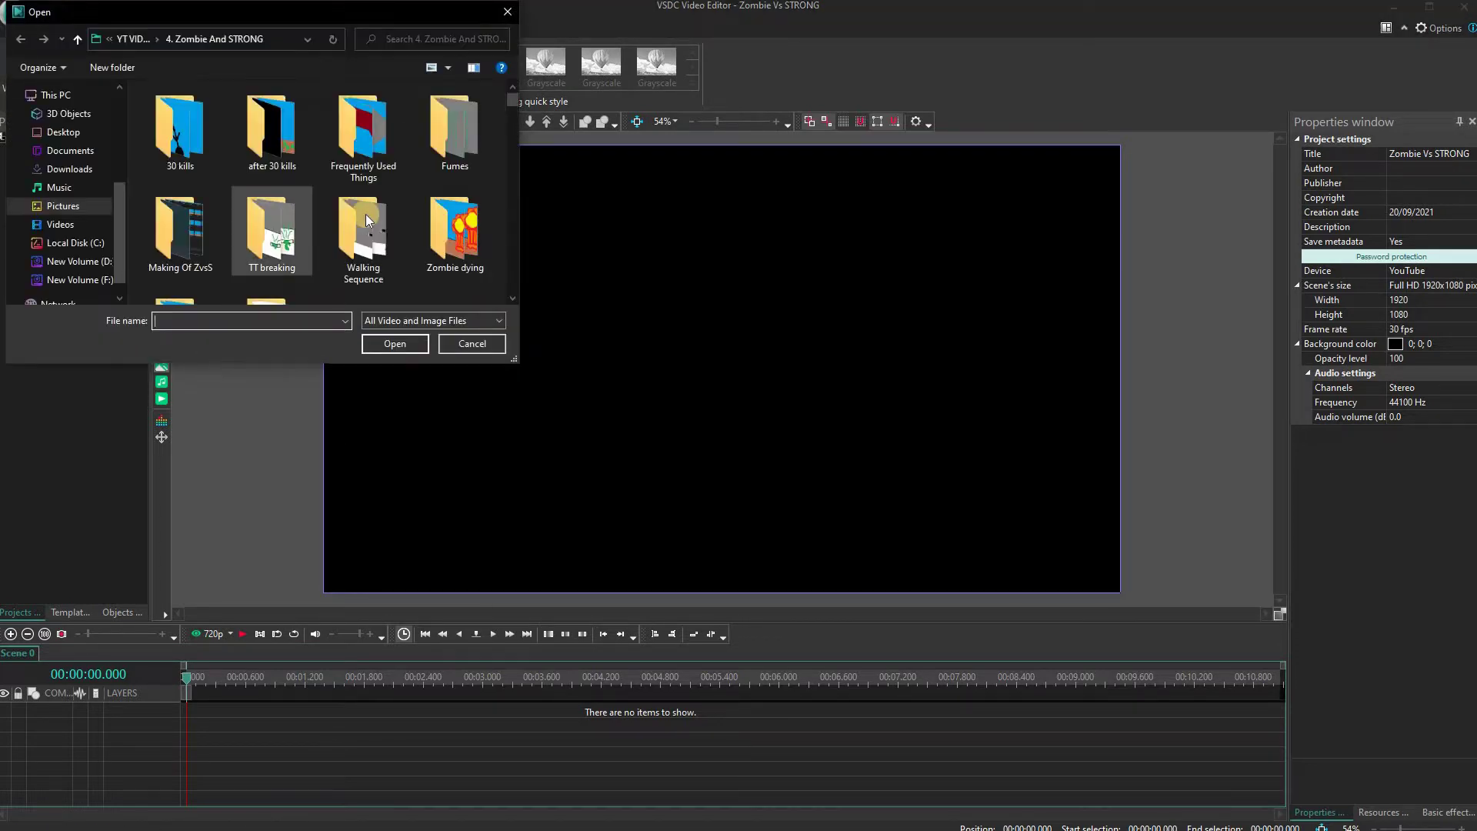
scroll(366, 214, down, 1)
click(403, 169)
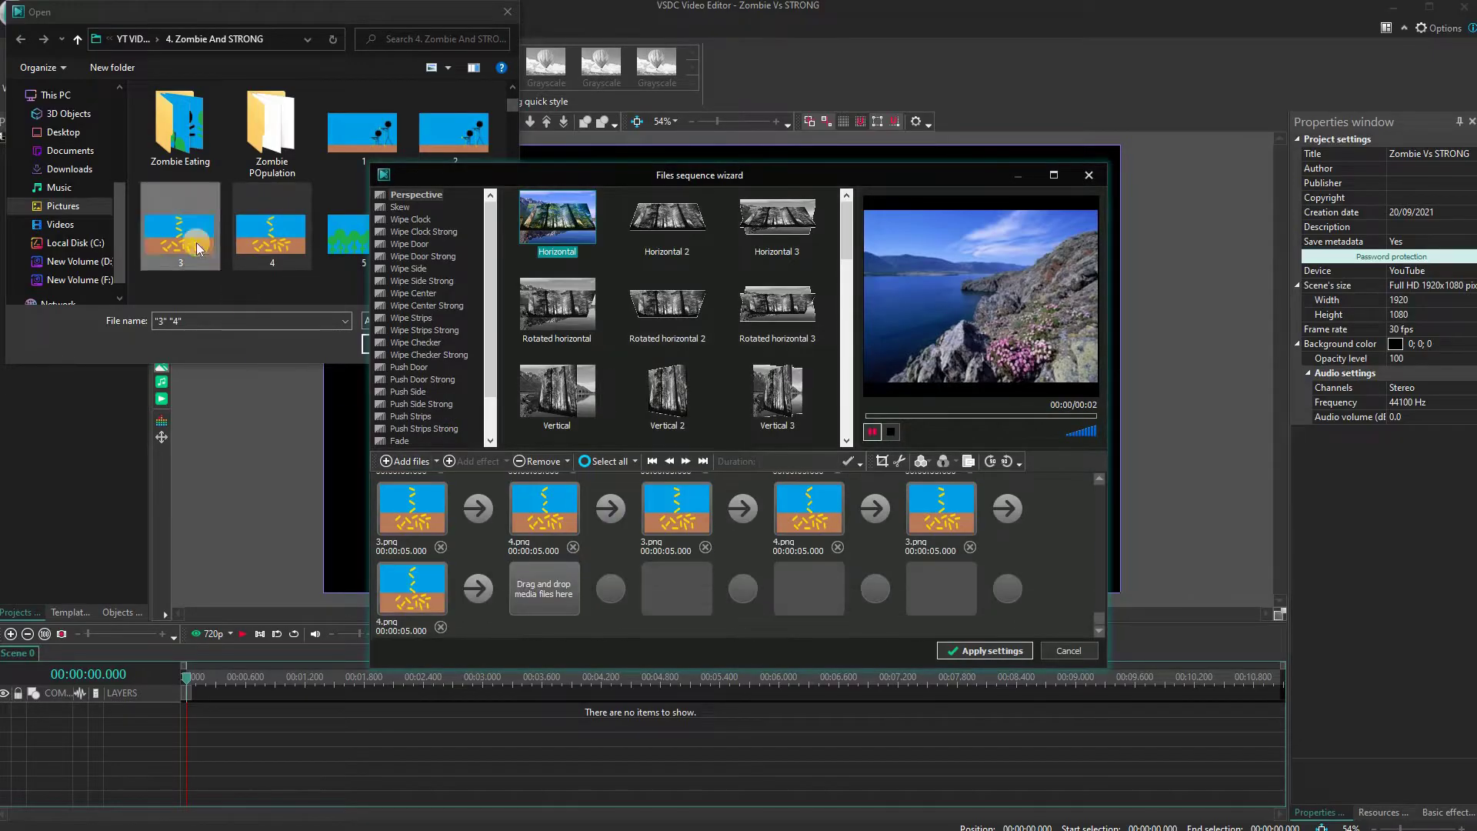
drag(188, 237, 834, 602)
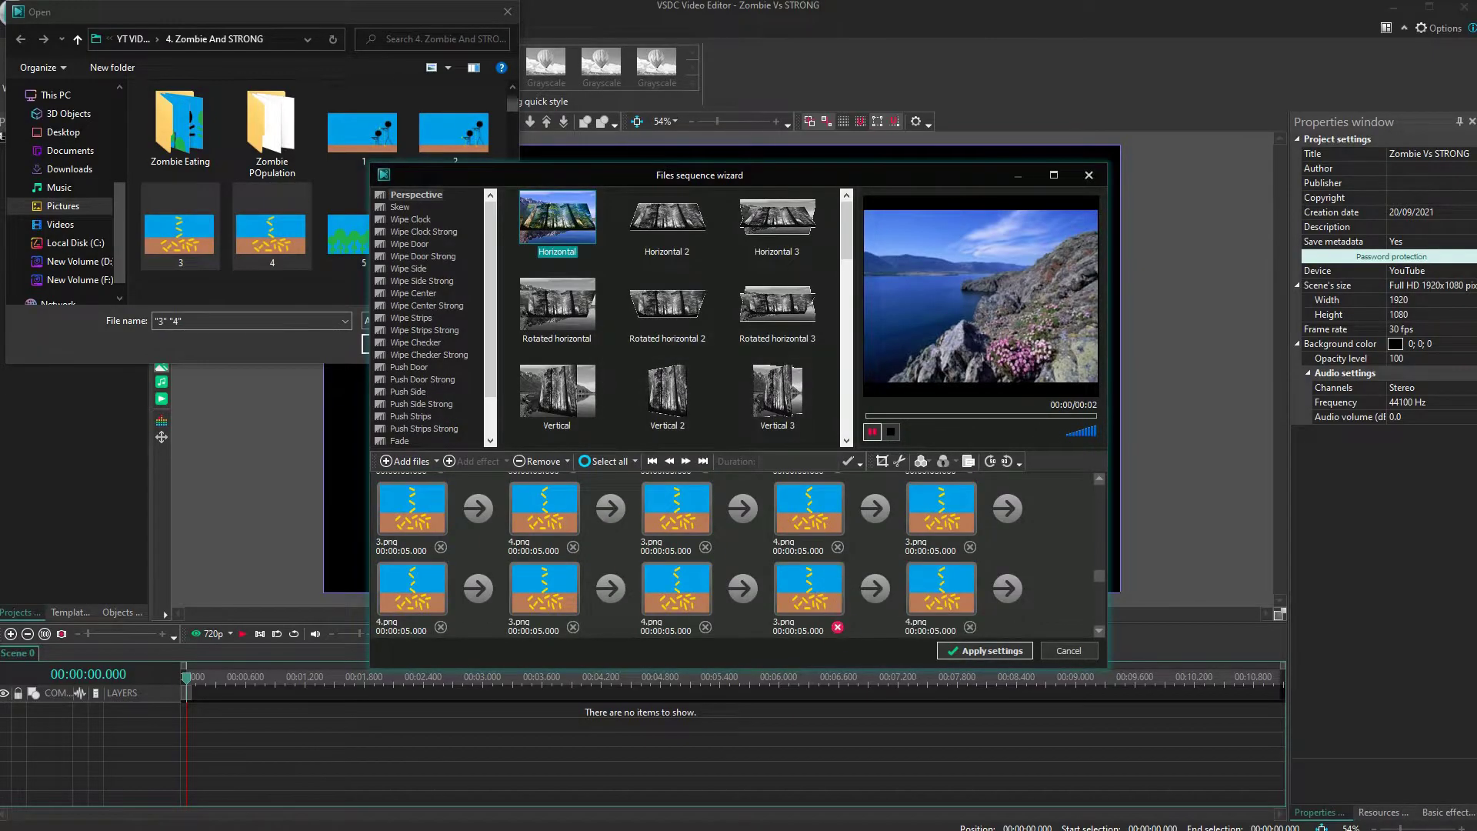
click(252, 492)
click(1005, 653)
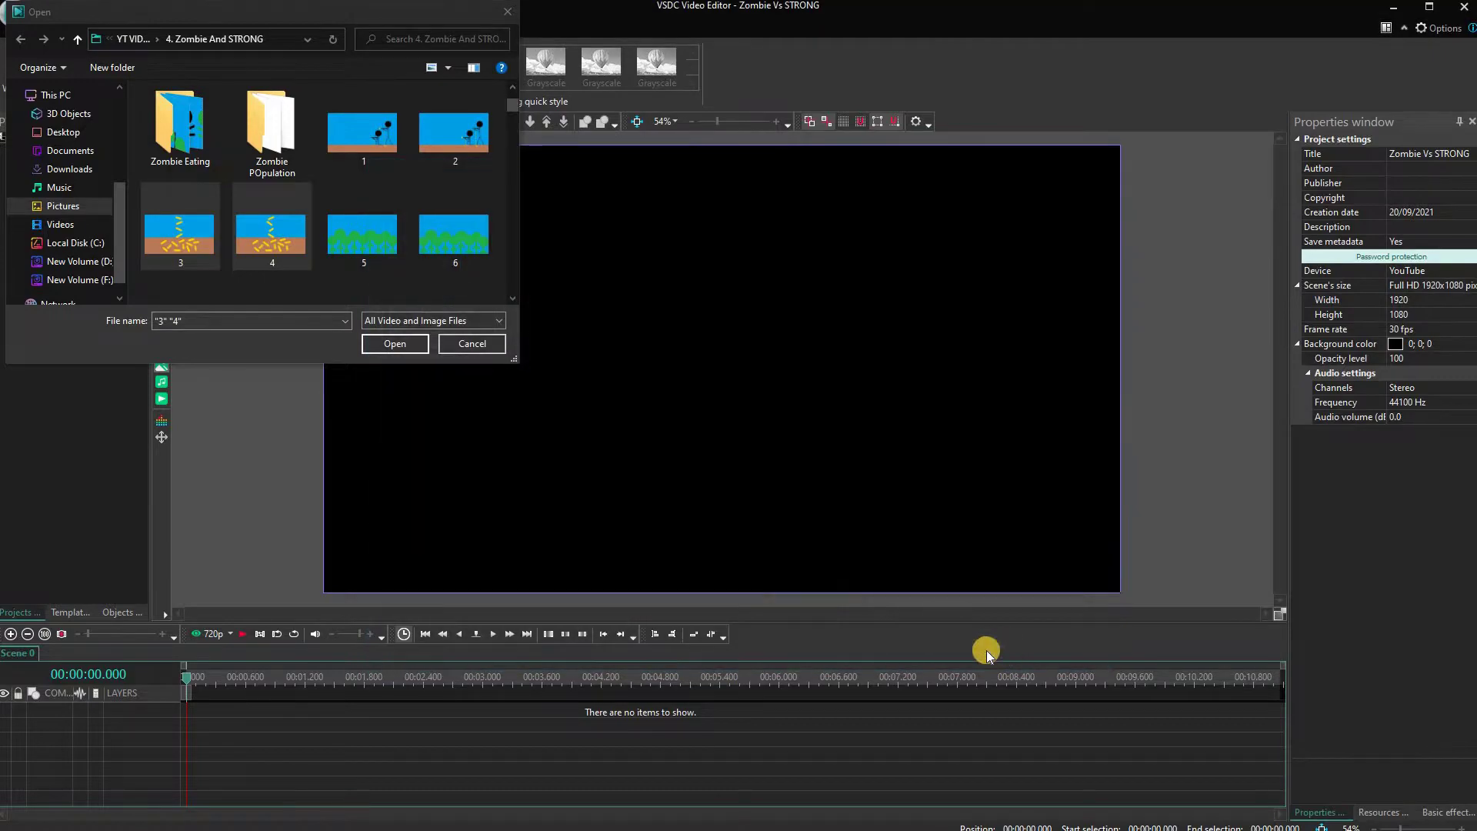
click(470, 346)
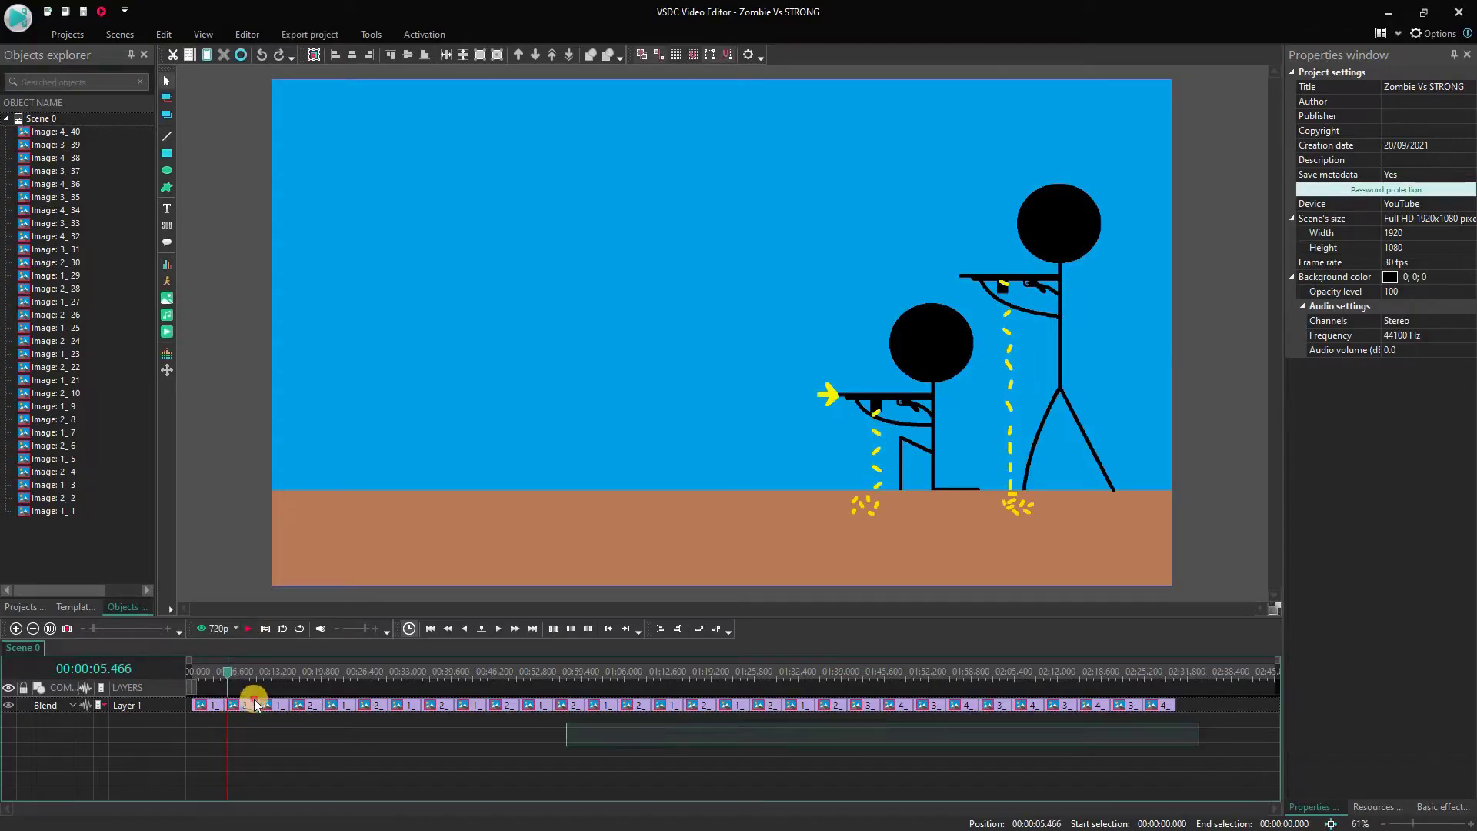
Step: Set the duration of all image clips to 00:00:00.500 and zoom into the timeline
click(205, 706)
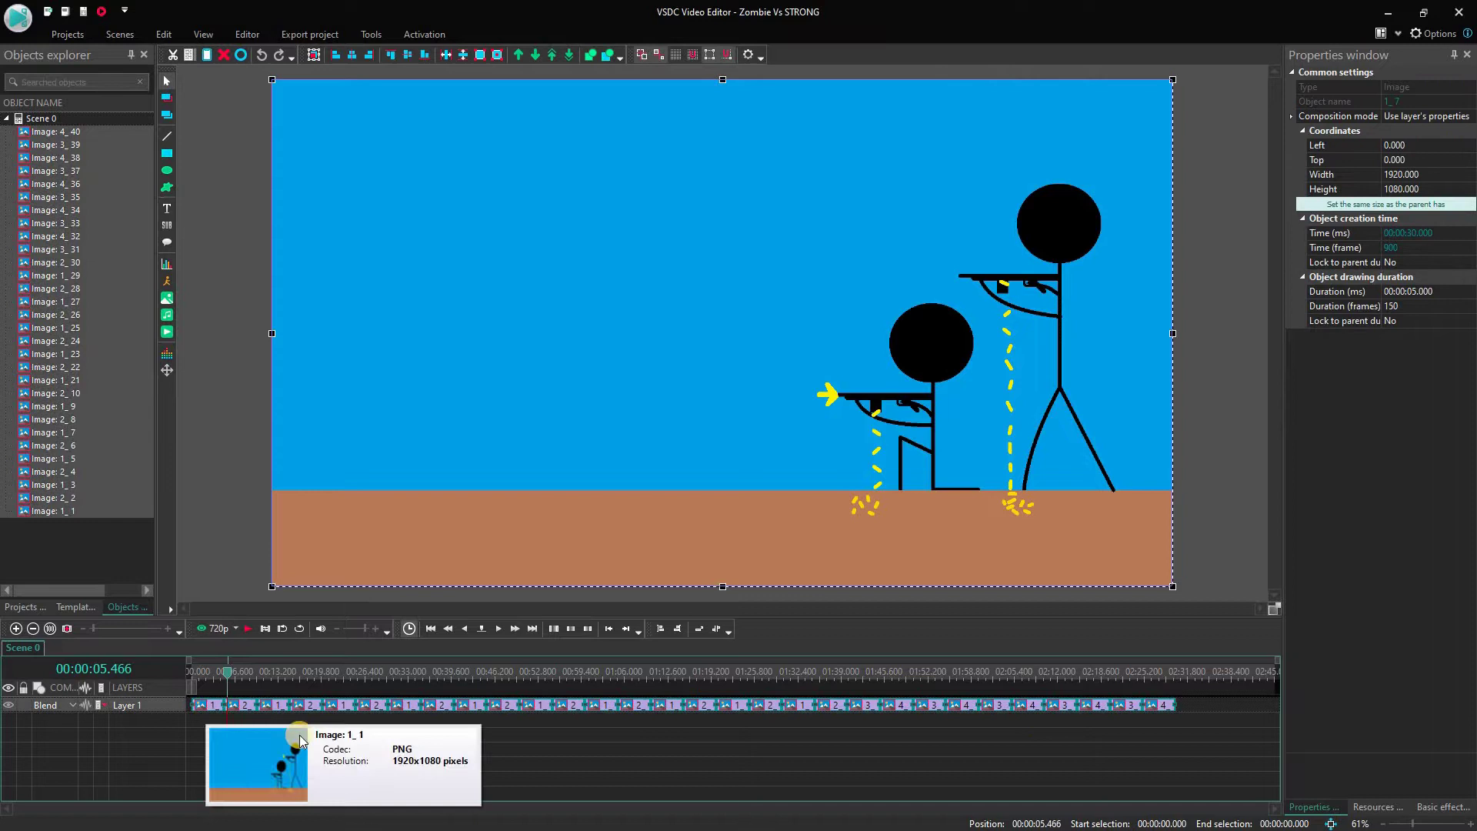
click(1444, 291)
text(00:00:00.)
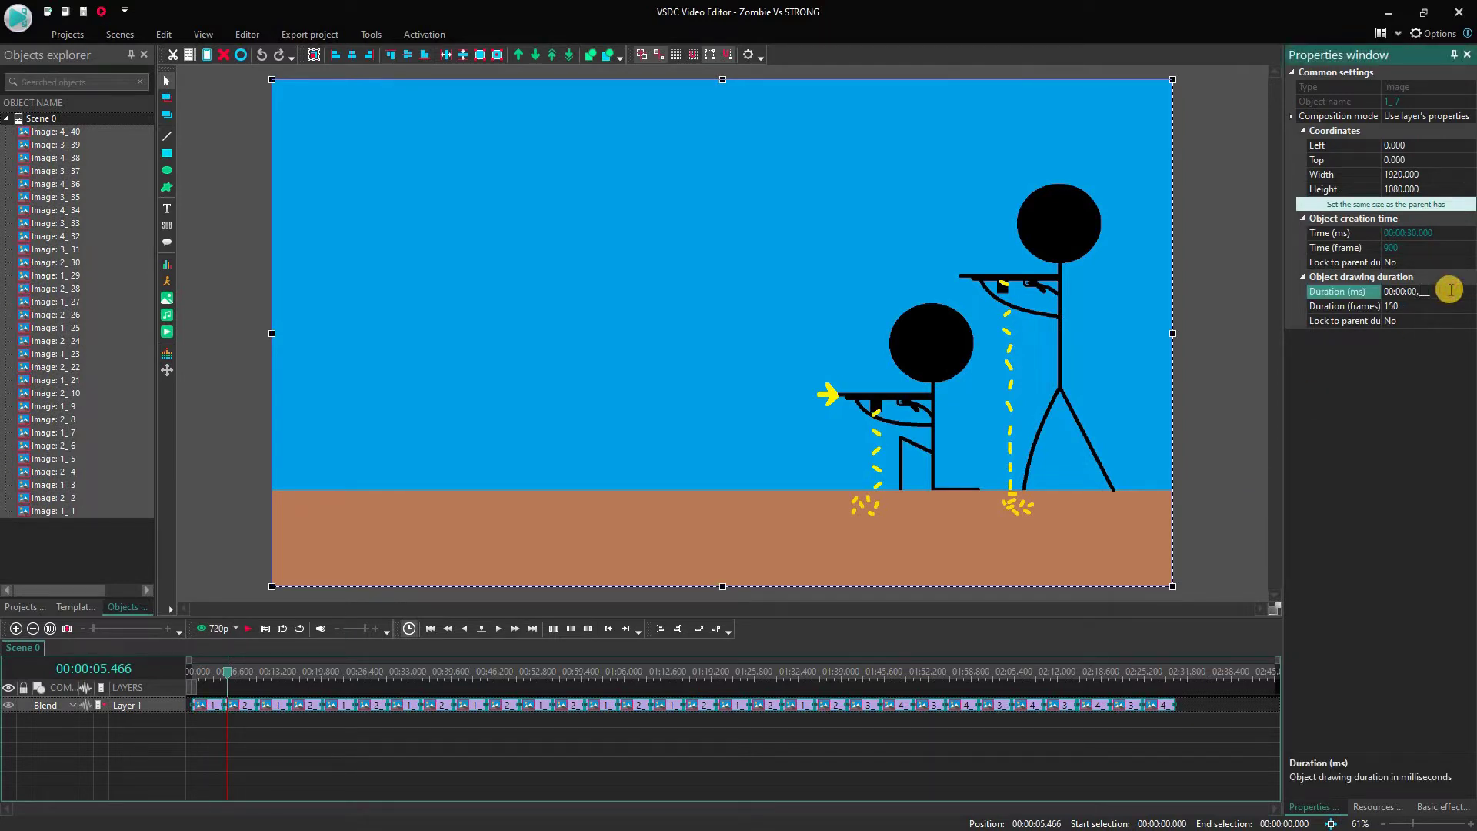
text(500)
key(Return)
drag(1185, 711, 192, 699)
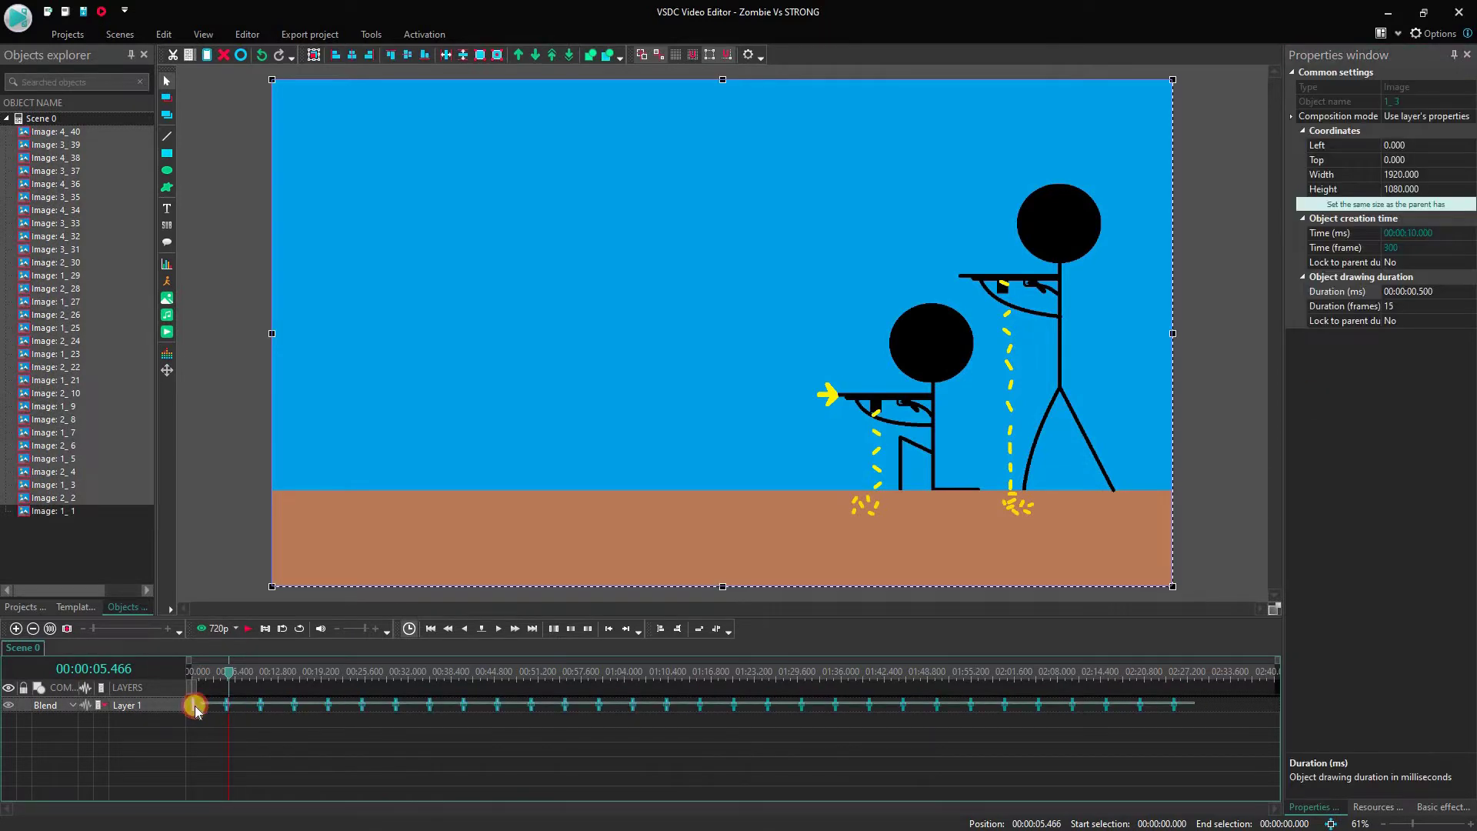
click(16, 628)
click(15, 628)
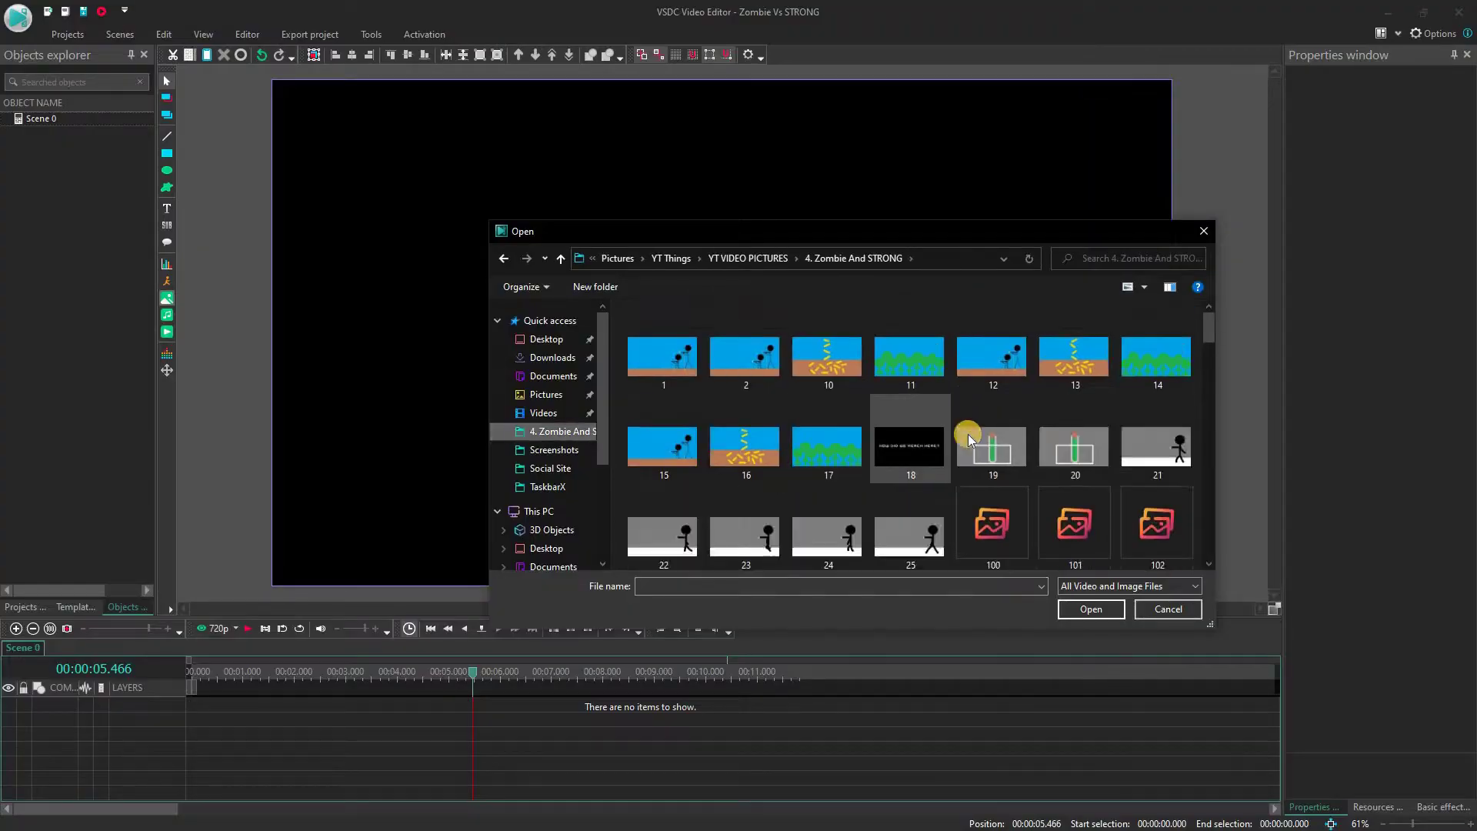
Step: Open a frame image in the Files sequence wizard and remove an unwanted frame from the strip
scroll(902, 459, up, 3)
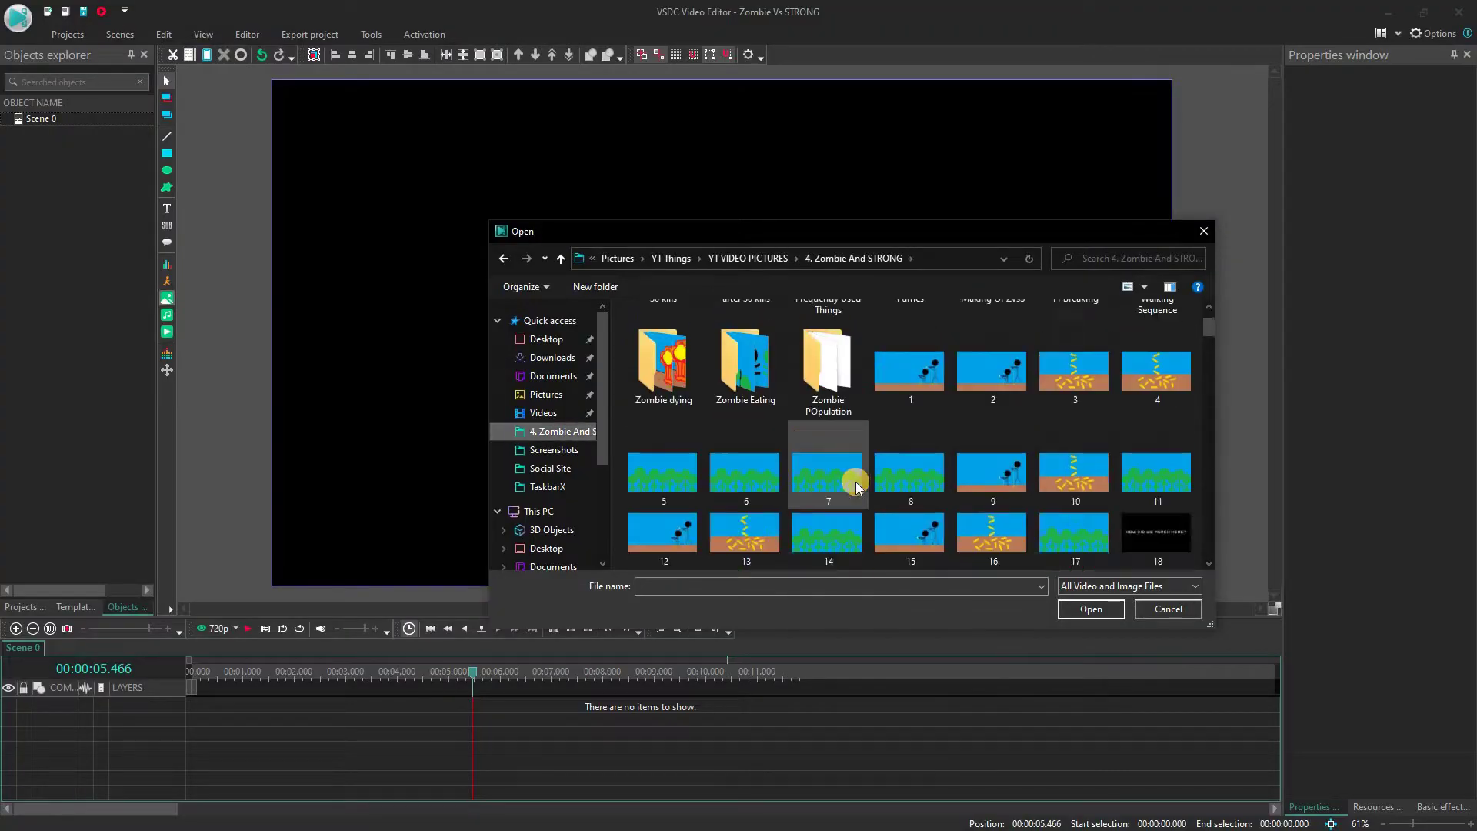
click(903, 459)
click(1128, 451)
click(1091, 609)
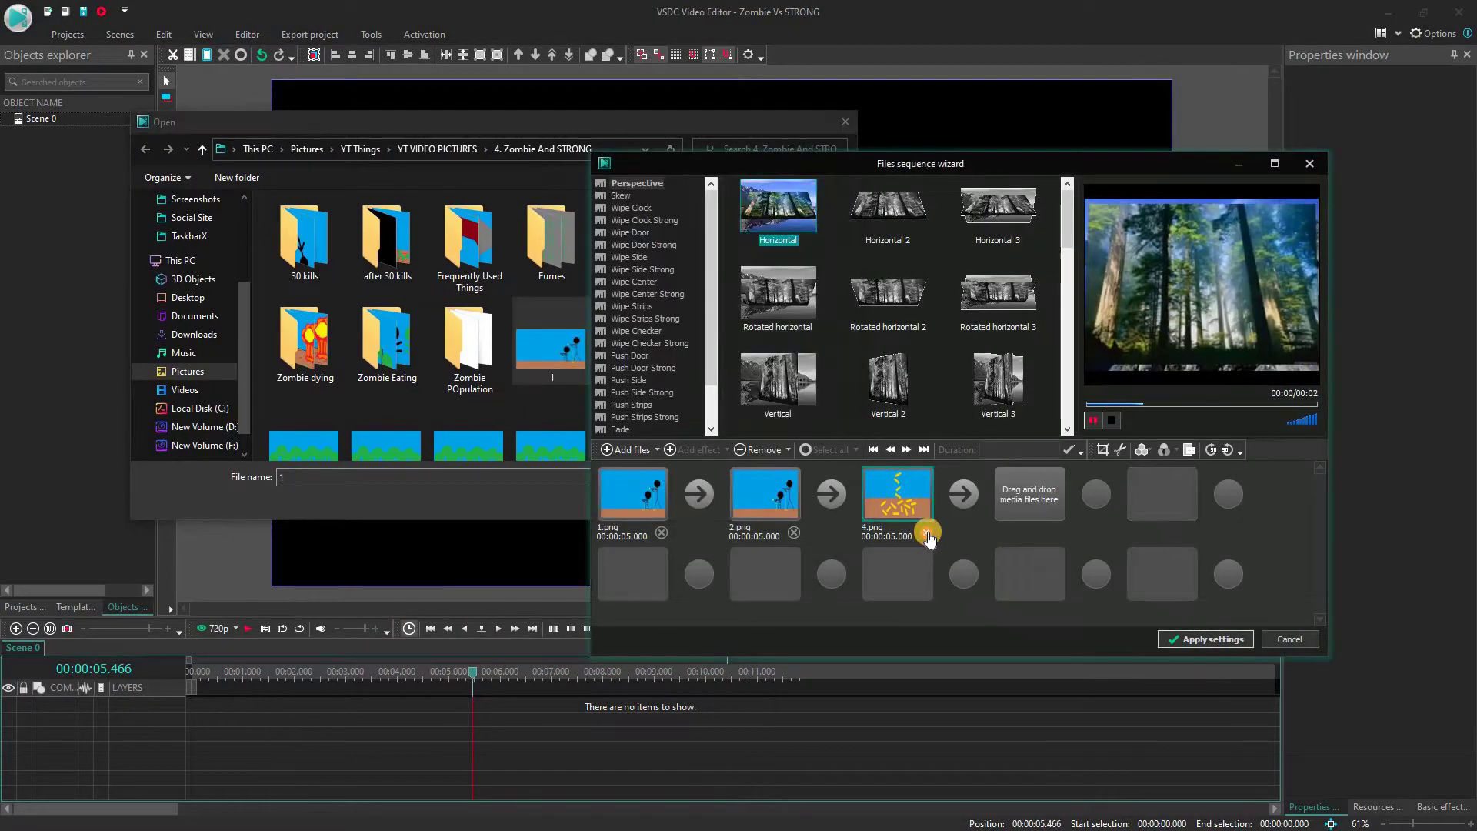
click(927, 532)
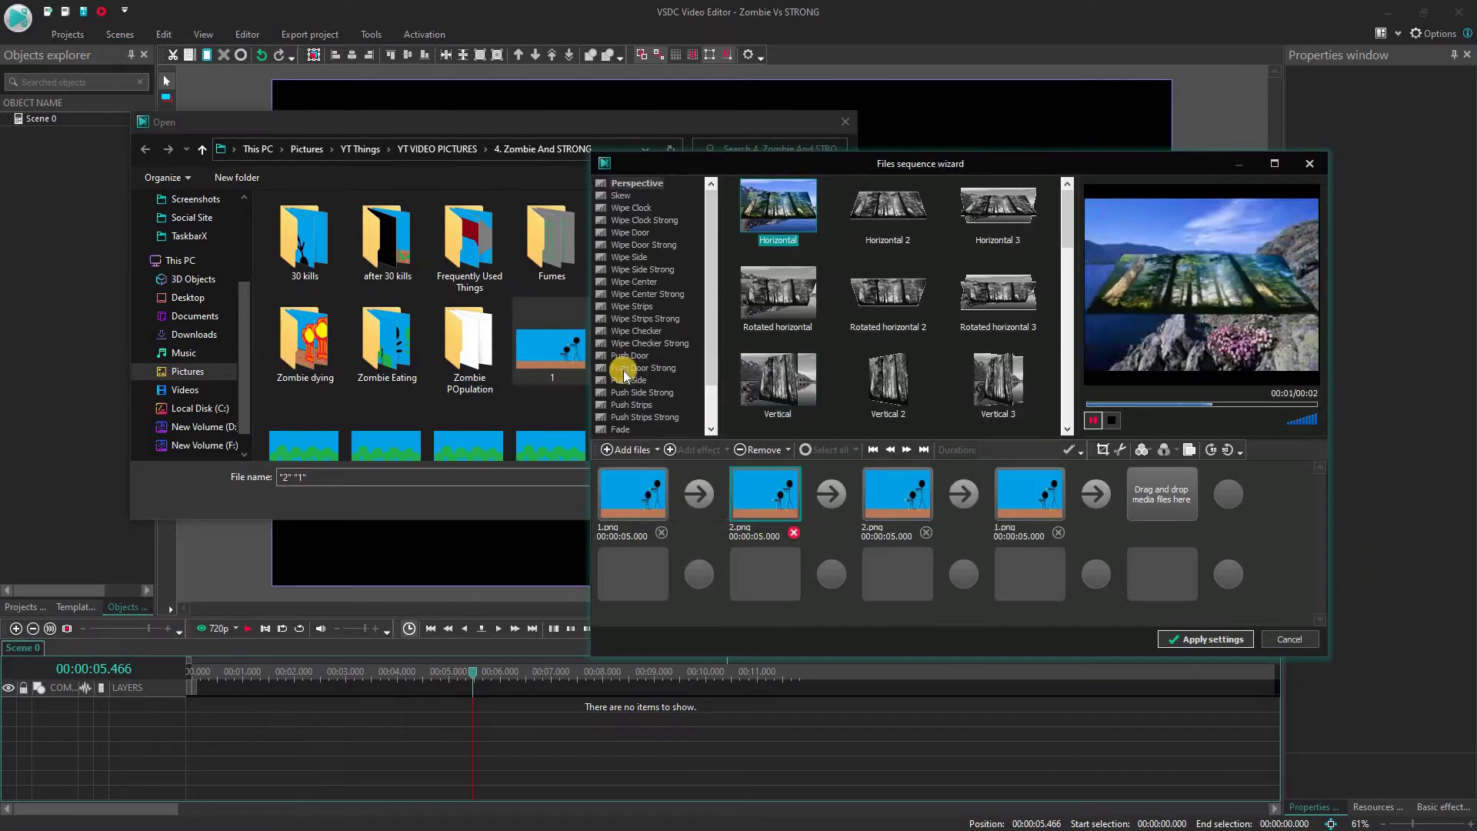
Step: Add frames 1–2 and several copies of frames 3–4 to the strip, then apply the sequence
double_click(566, 398)
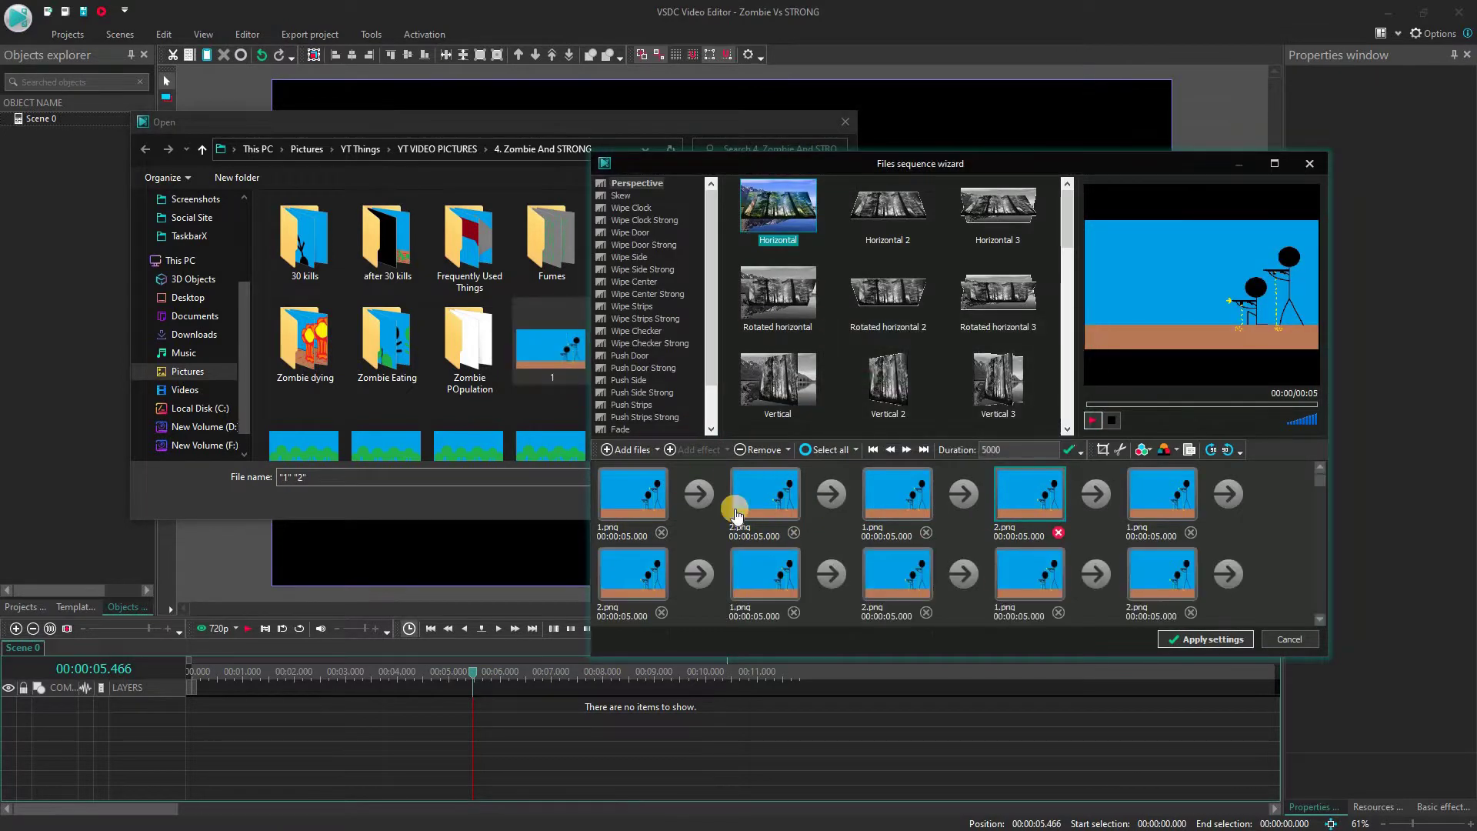
click(634, 458)
drag(634, 458, 798, 548)
click(773, 330)
ctrl+click(716, 338)
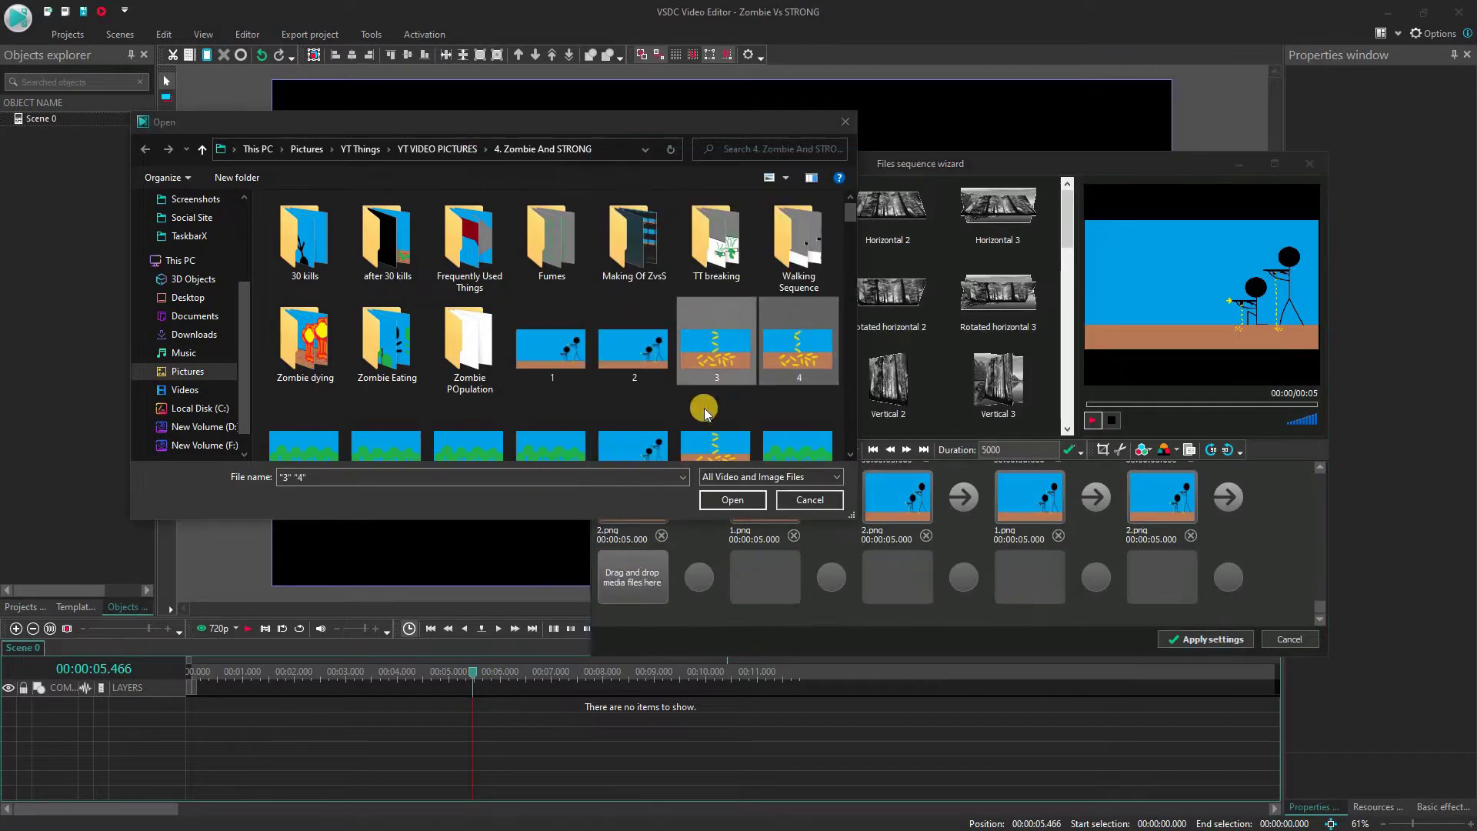
drag(450, 164, 255, 138)
drag(530, 317, 967, 520)
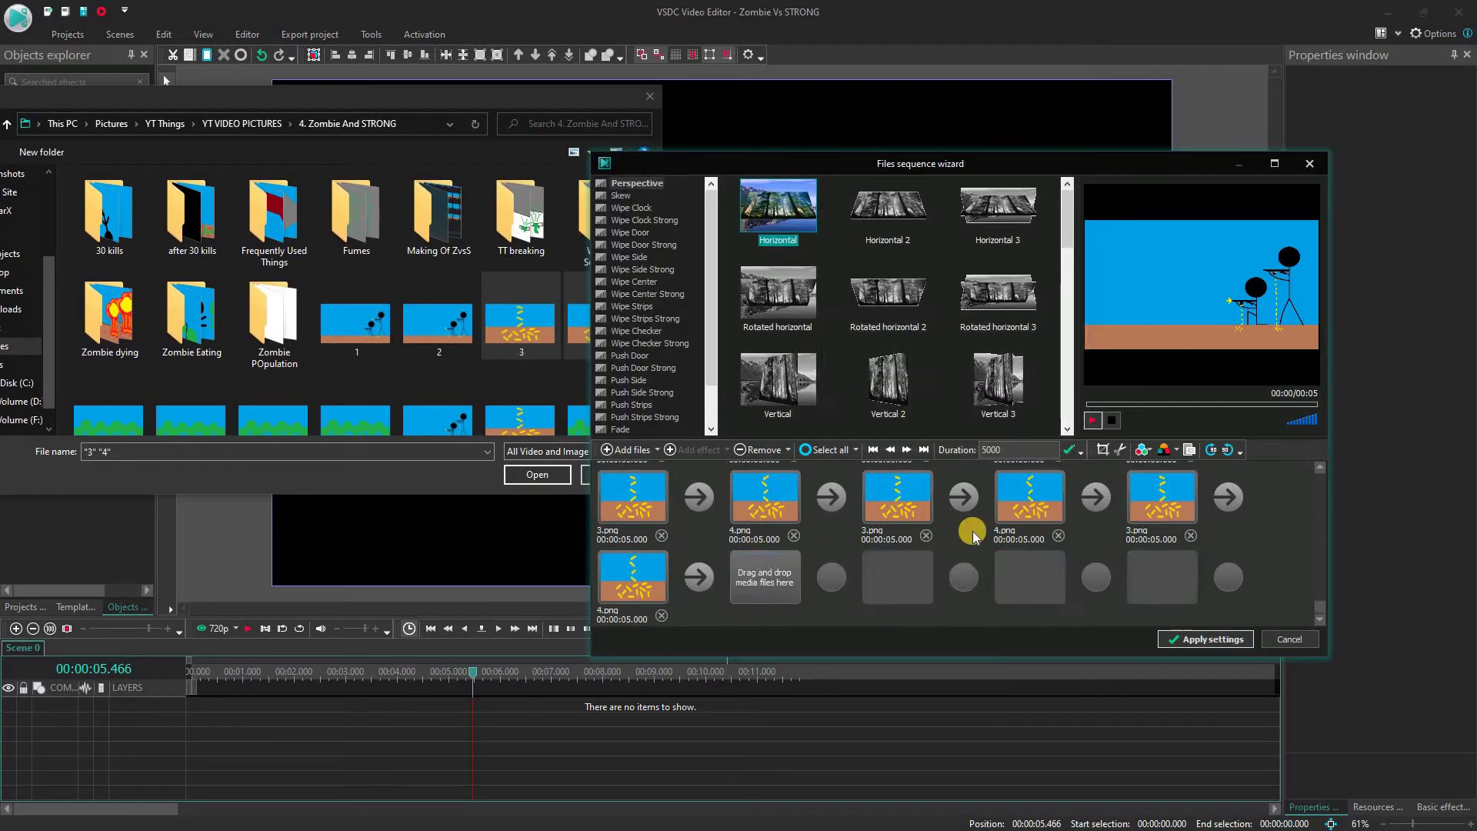
drag(547, 341, 798, 577)
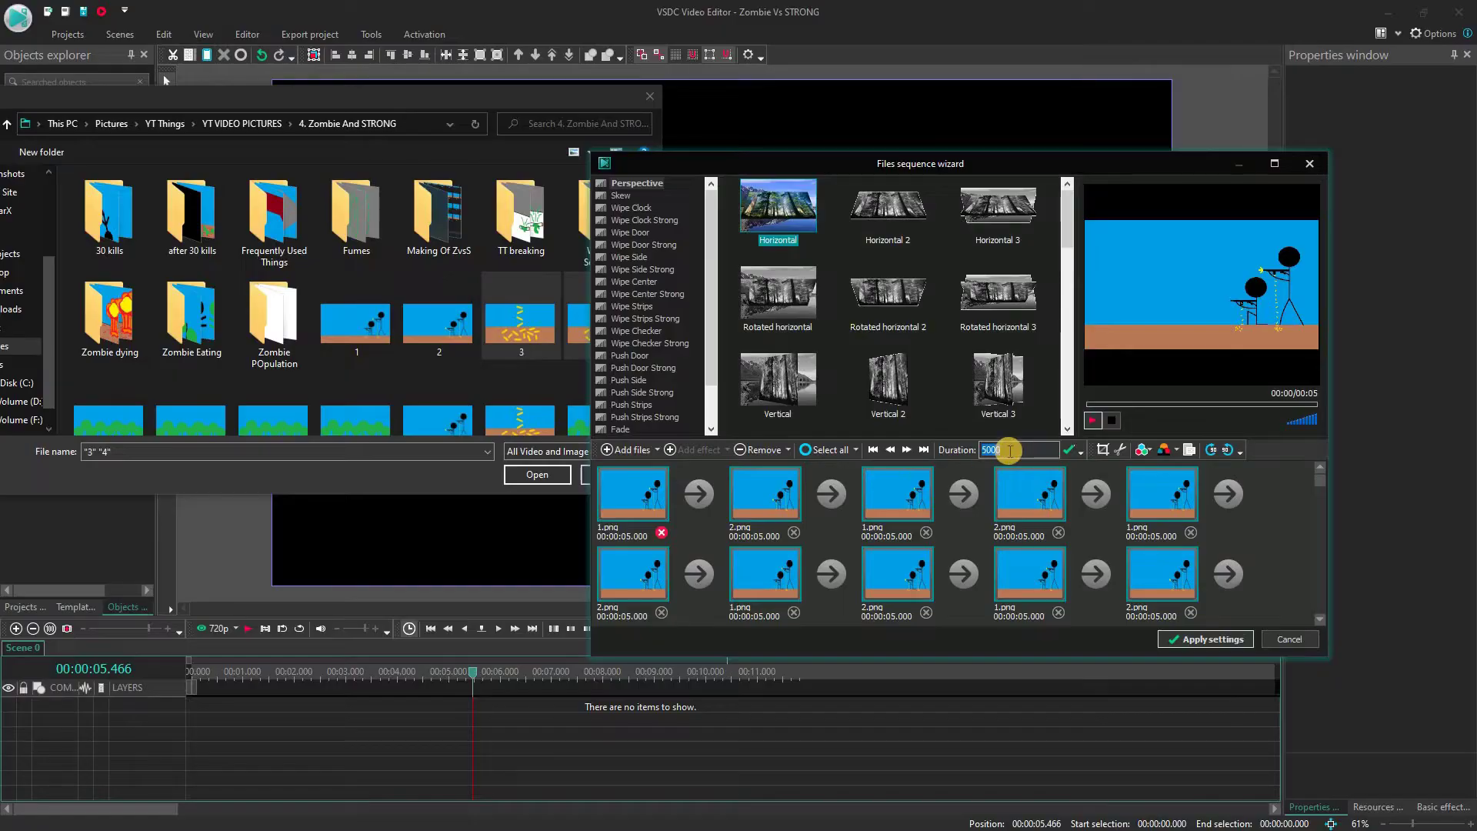
click(1206, 639)
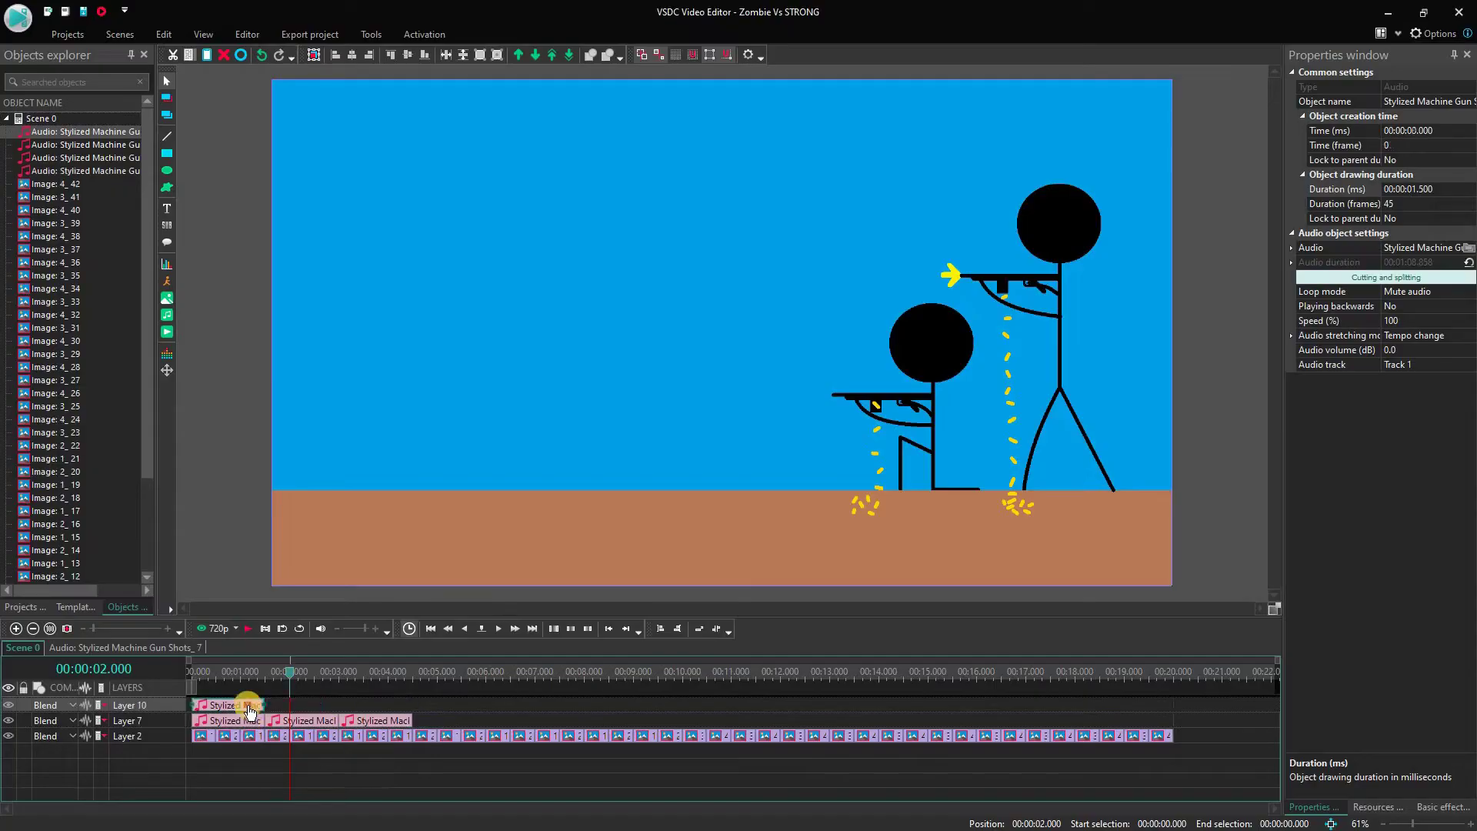
Step: Place another machine-gun sound at 9 s and play back the scene to check sync
scroll(254, 720, down, 1)
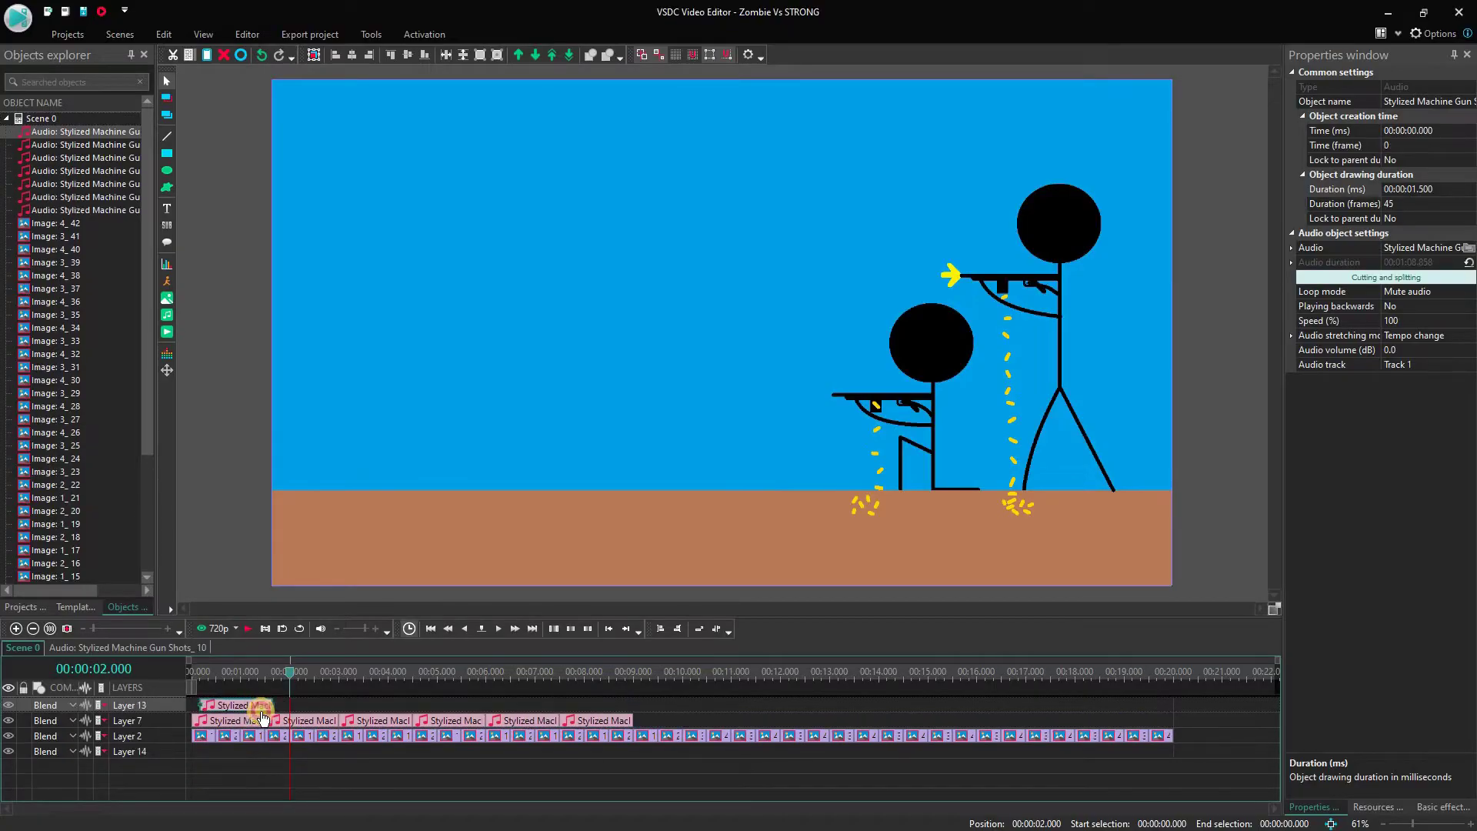
drag(254, 717, 708, 706)
key(space)
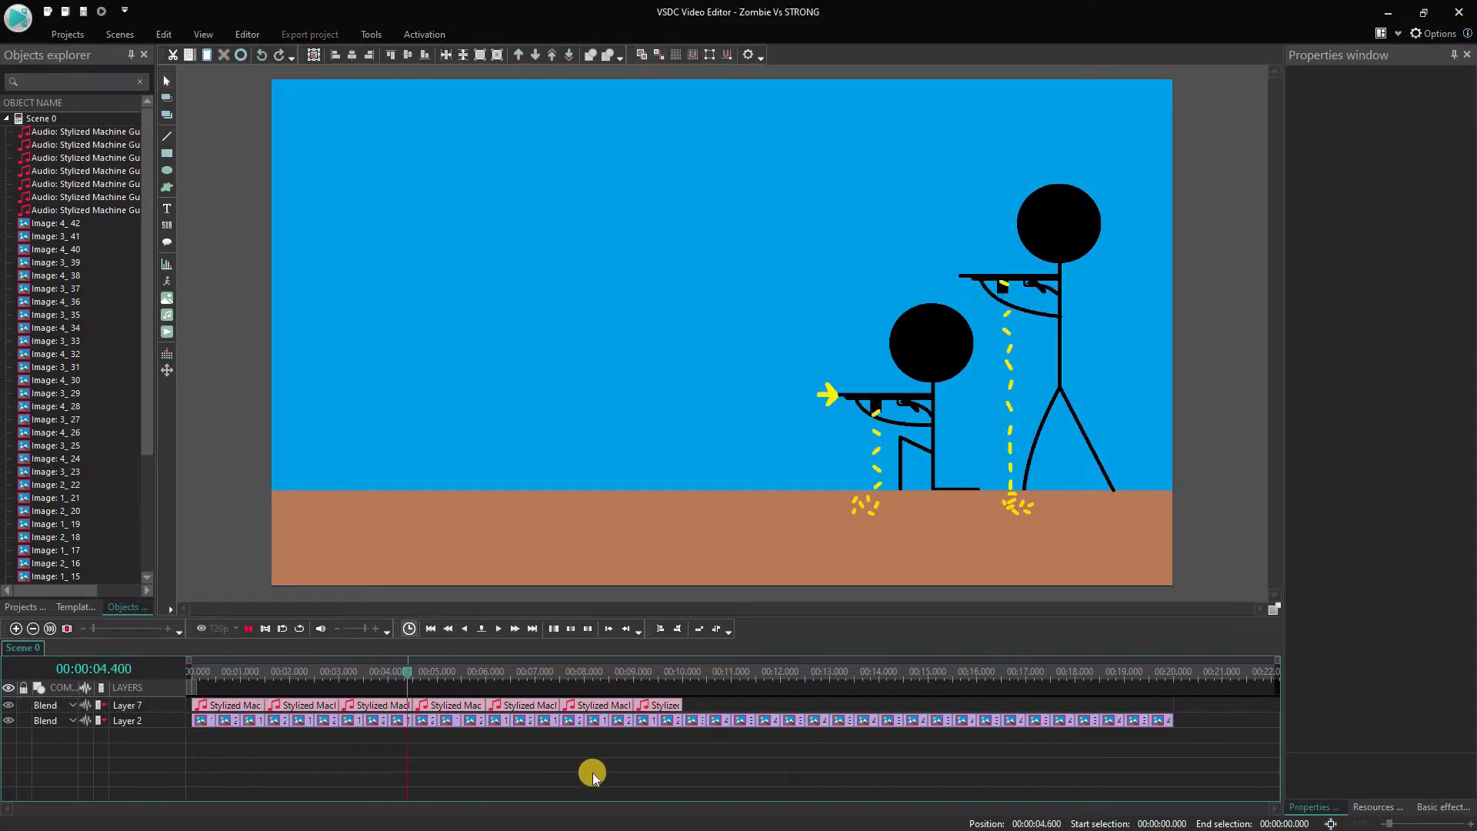
key(space)
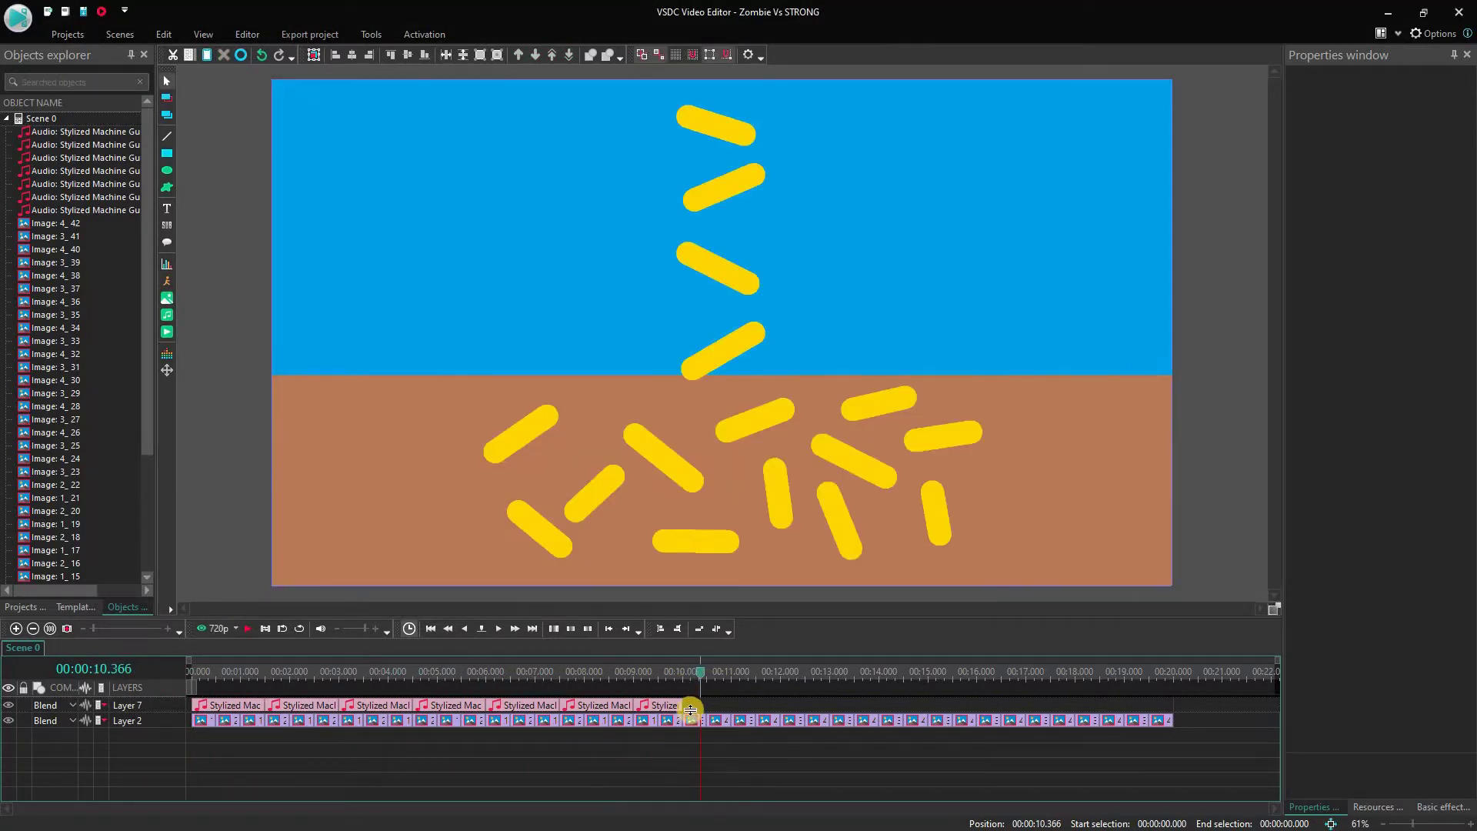
Step: Add the 50 Cal Shells Drop sound at 10 s, trim it to end at 20 s, and preview
click(682, 675)
click(167, 315)
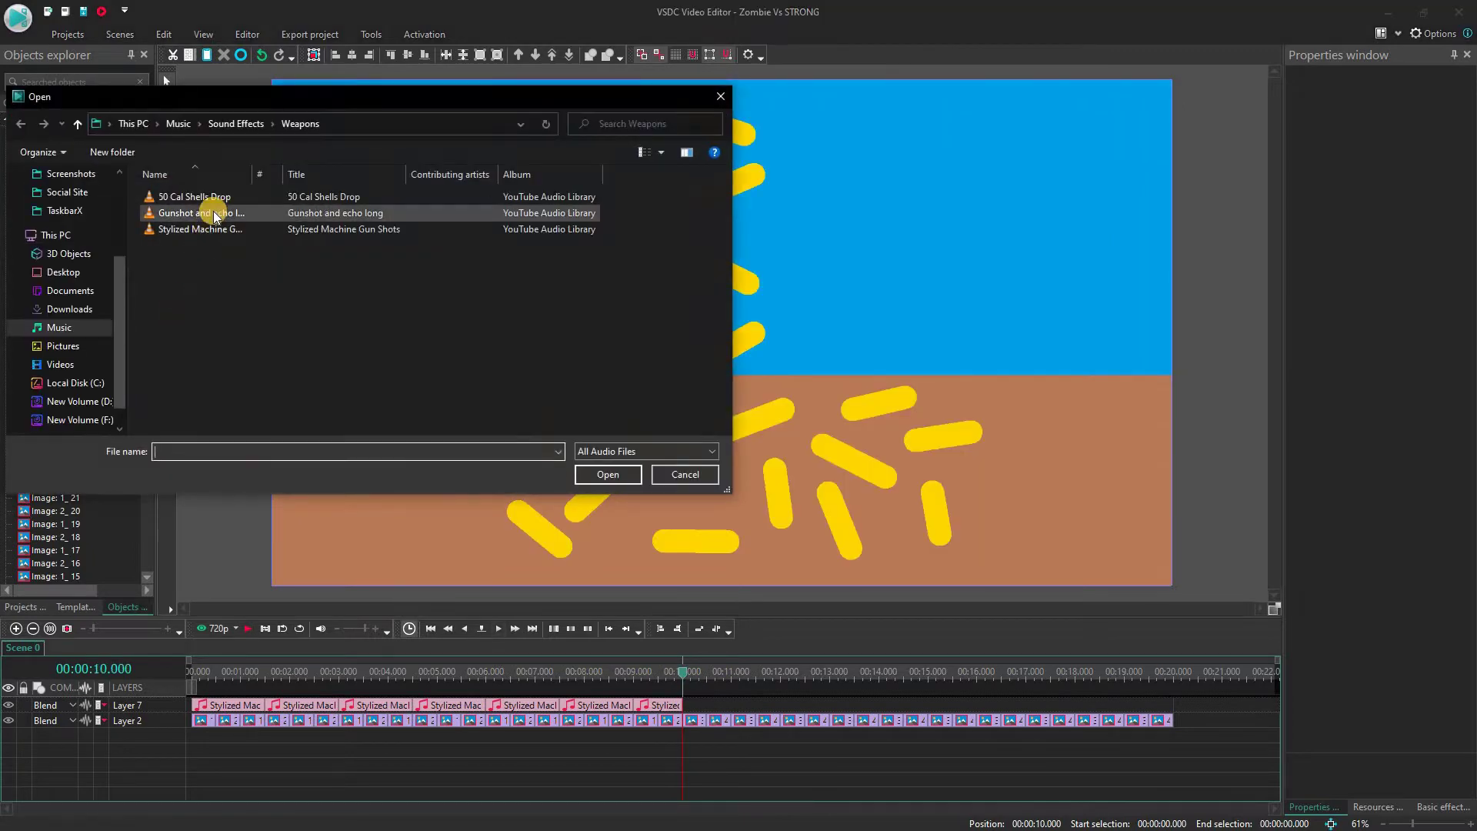
double_click(214, 210)
click(873, 488)
drag(777, 708, 1174, 705)
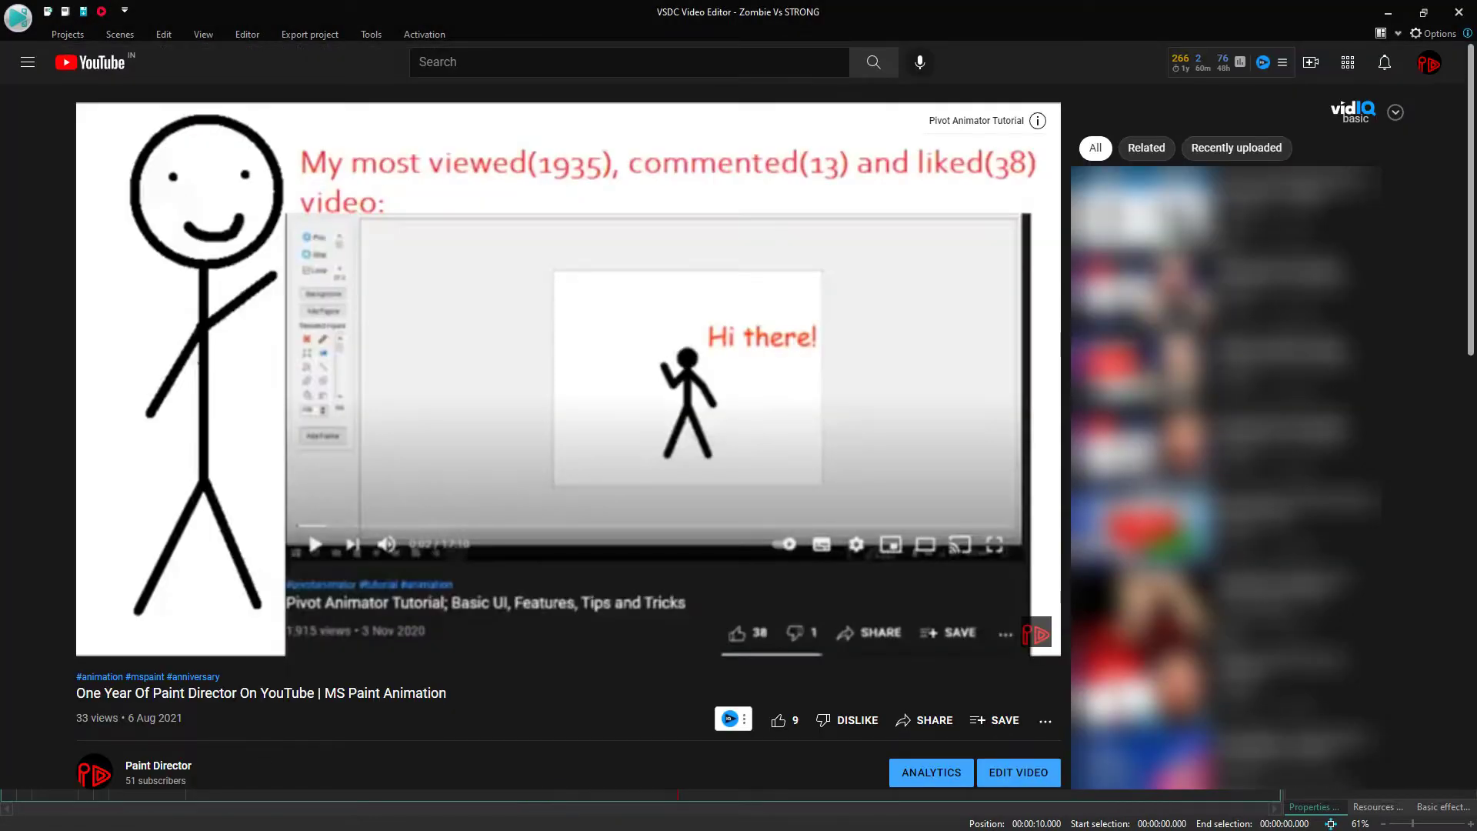
key(space)
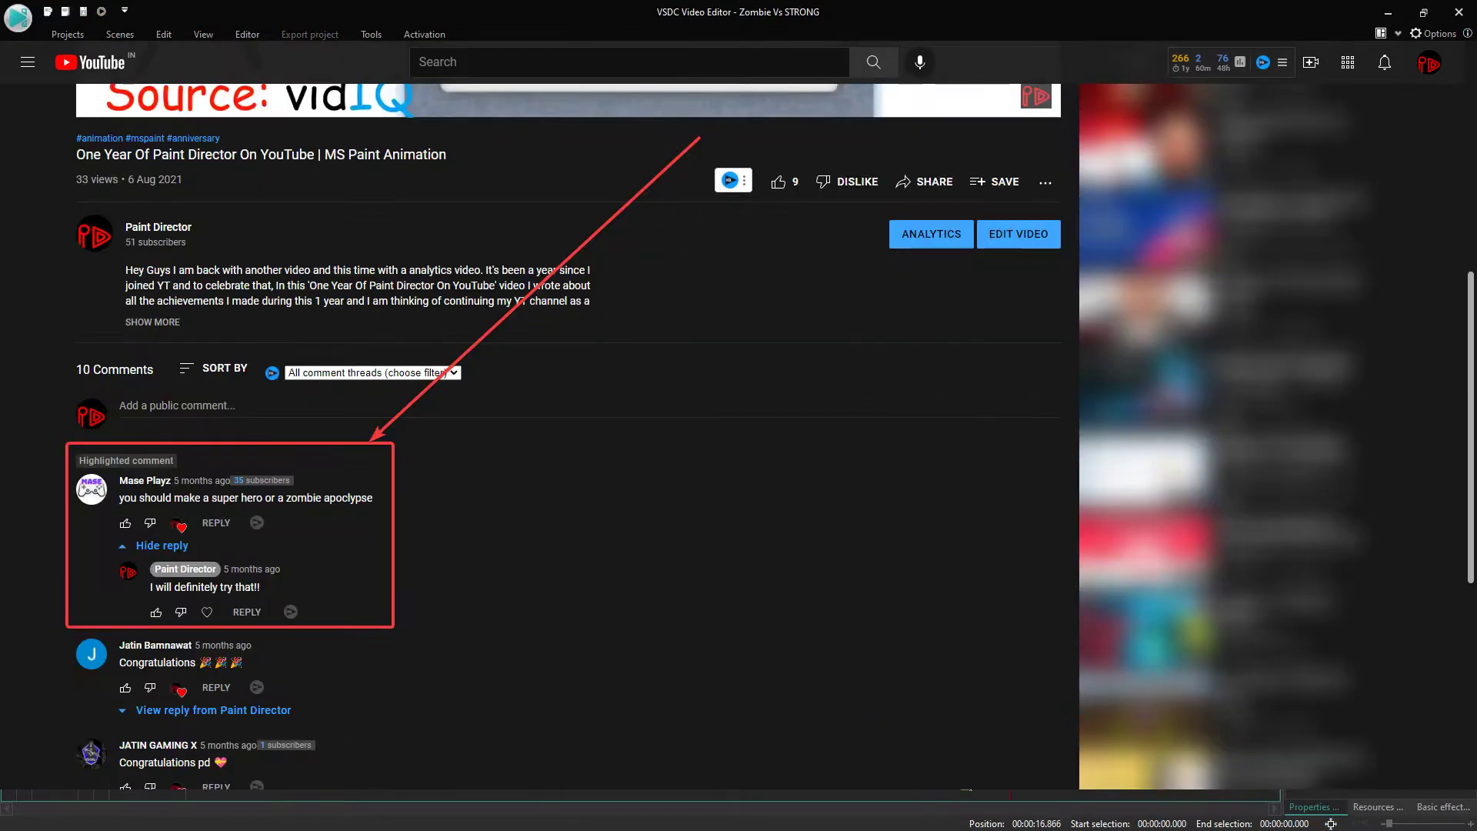
key(space)
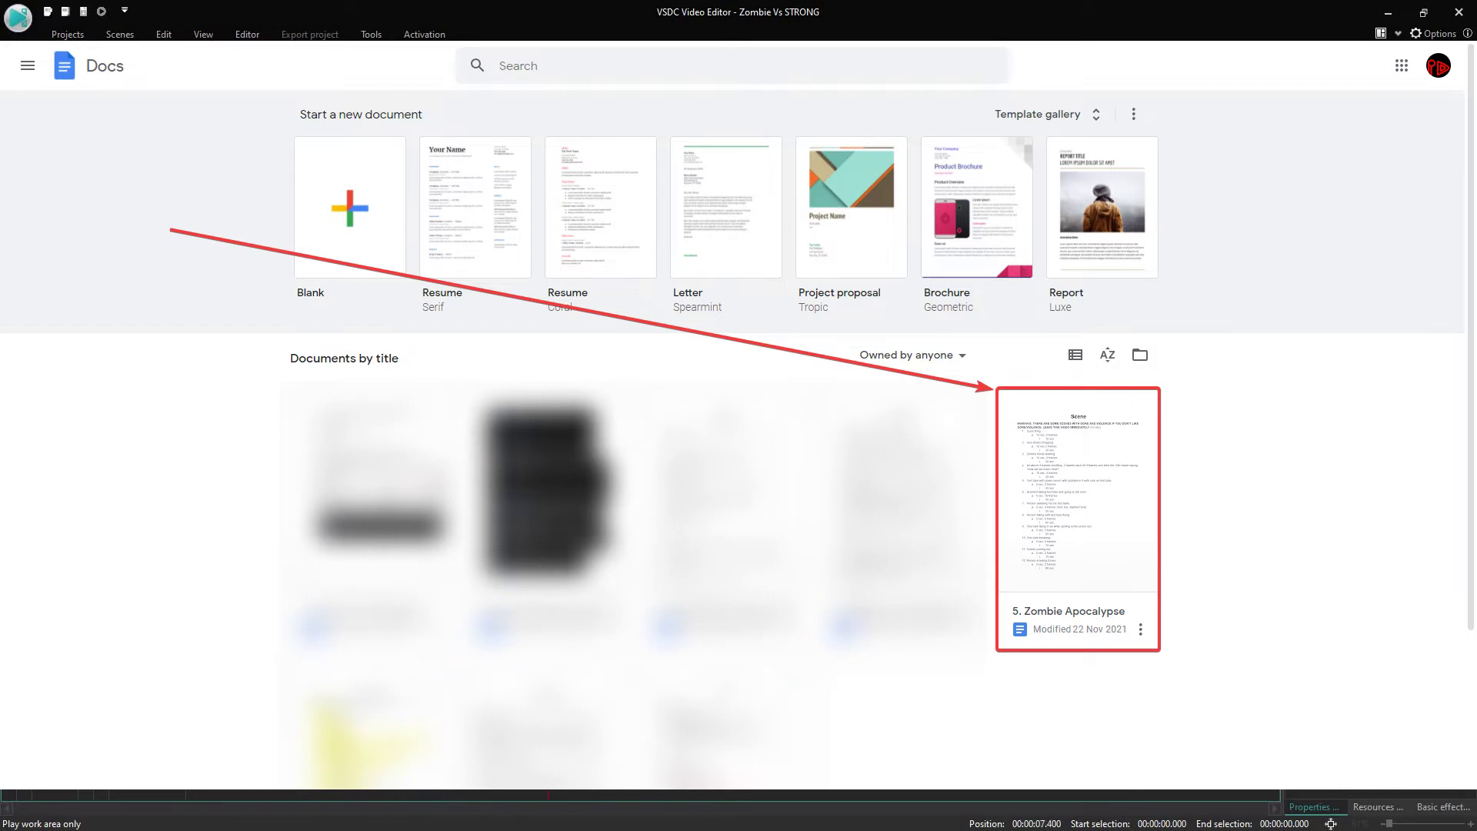
click(269, 634)
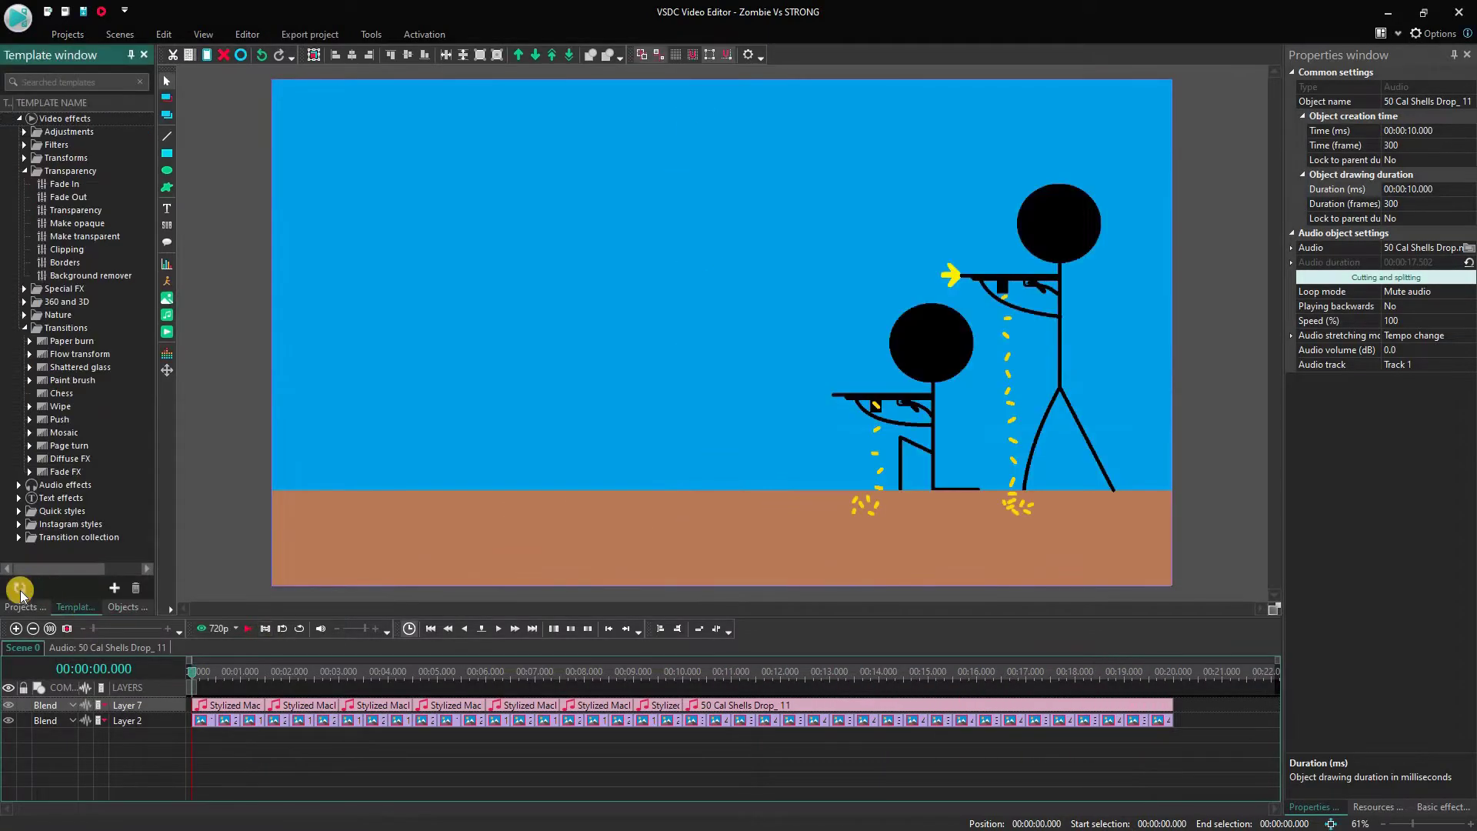
Step: Keep the command ribbon permanently expanded and add a new empty scene
click(76, 34)
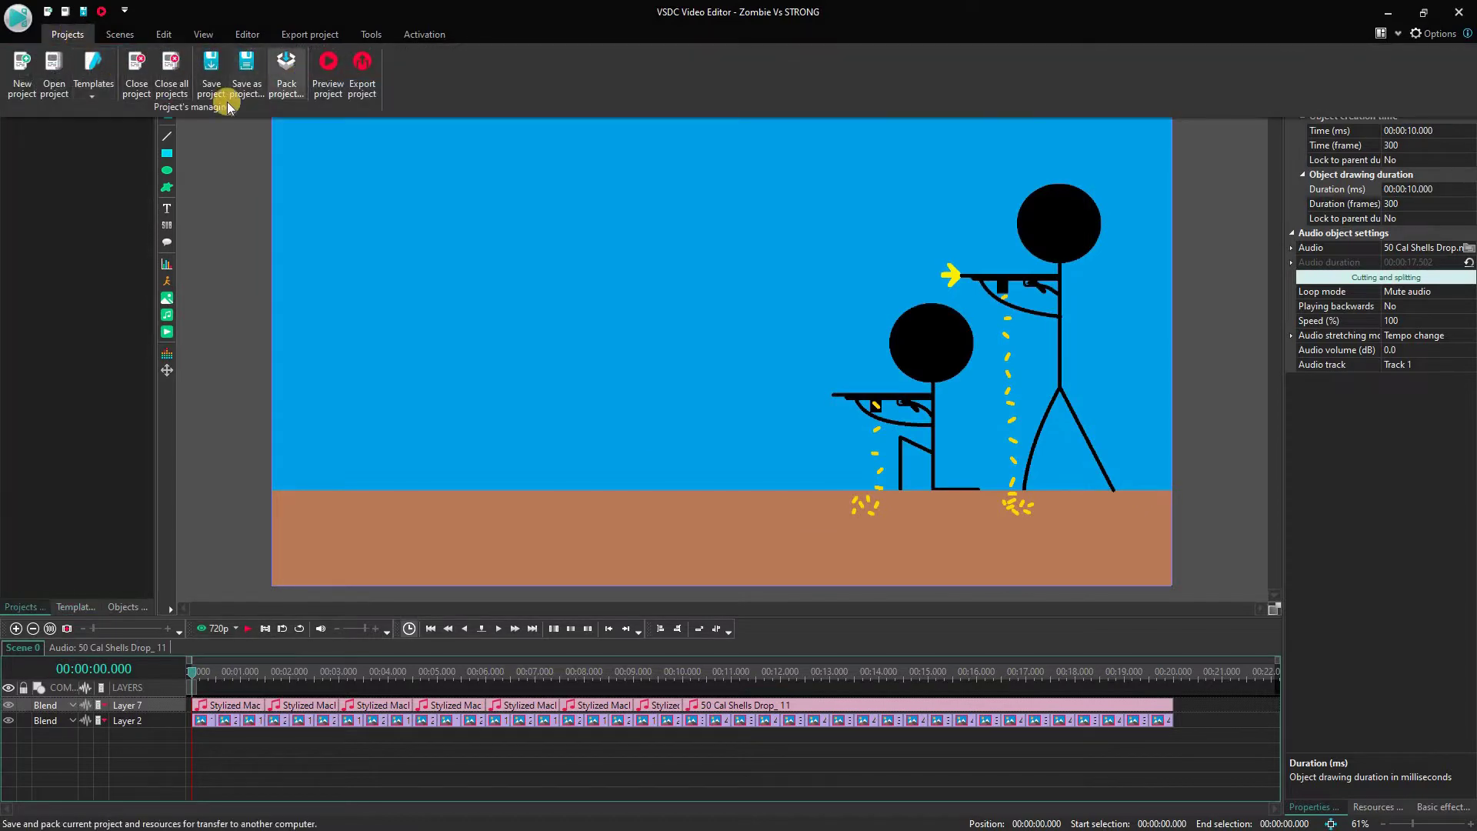
click(689, 776)
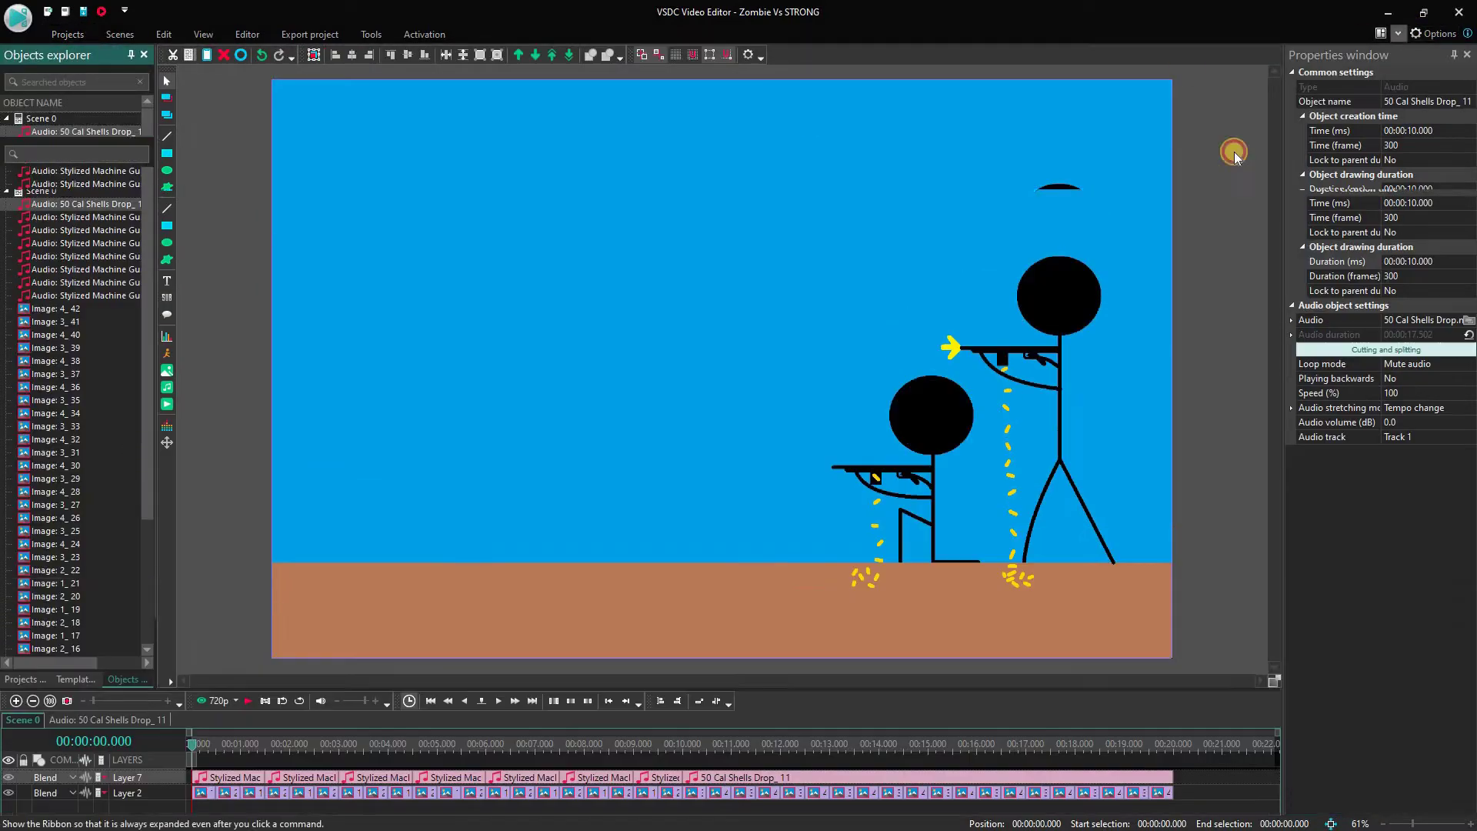
click(131, 35)
click(31, 87)
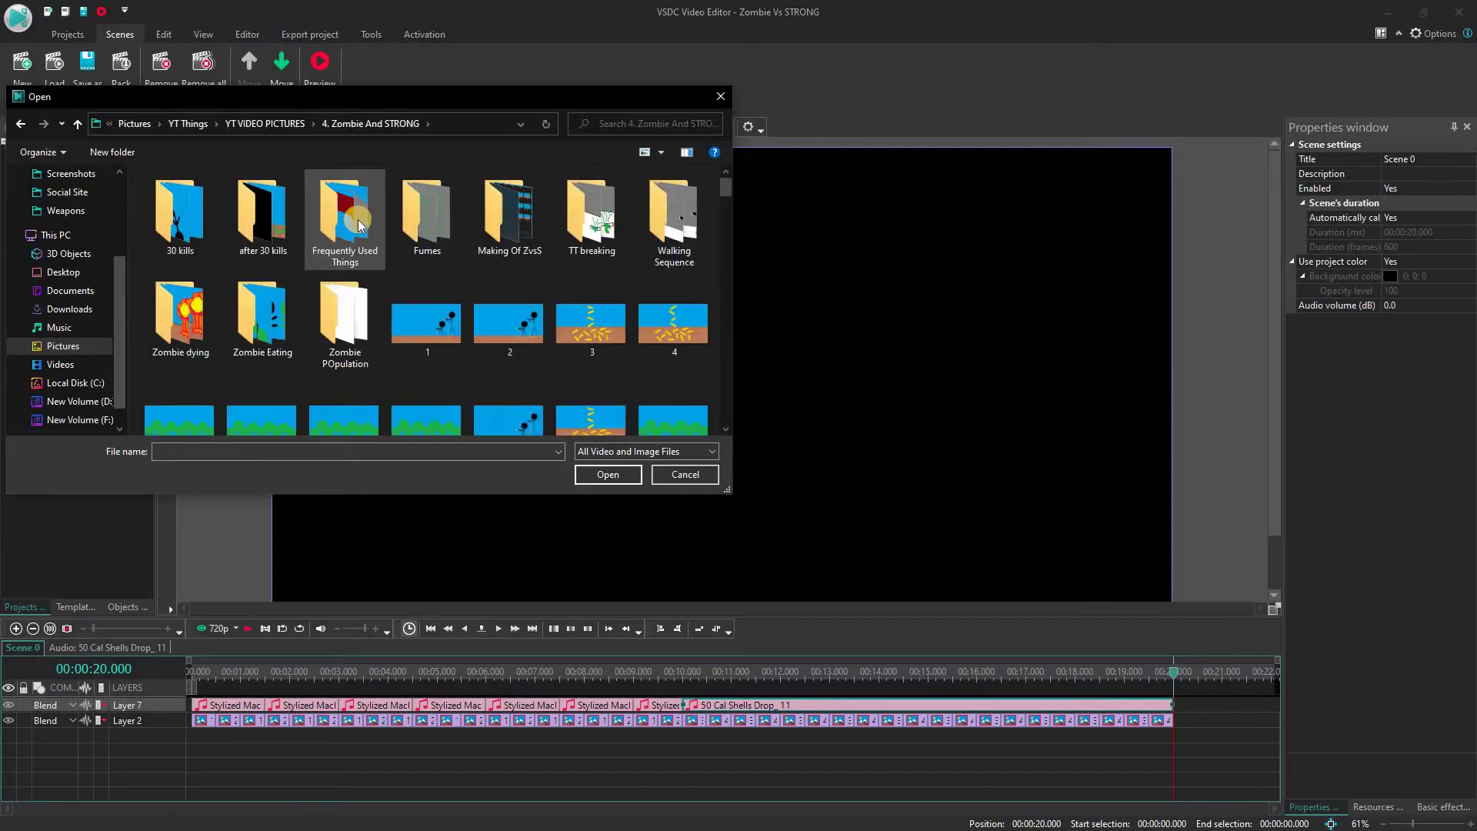
Step: Add the 5–8.png green-trees images as a sequence at 20 s and select the new clip
scroll(208, 237, down, 5)
scroll(208, 237, up, 3)
click(313, 320)
click(589, 467)
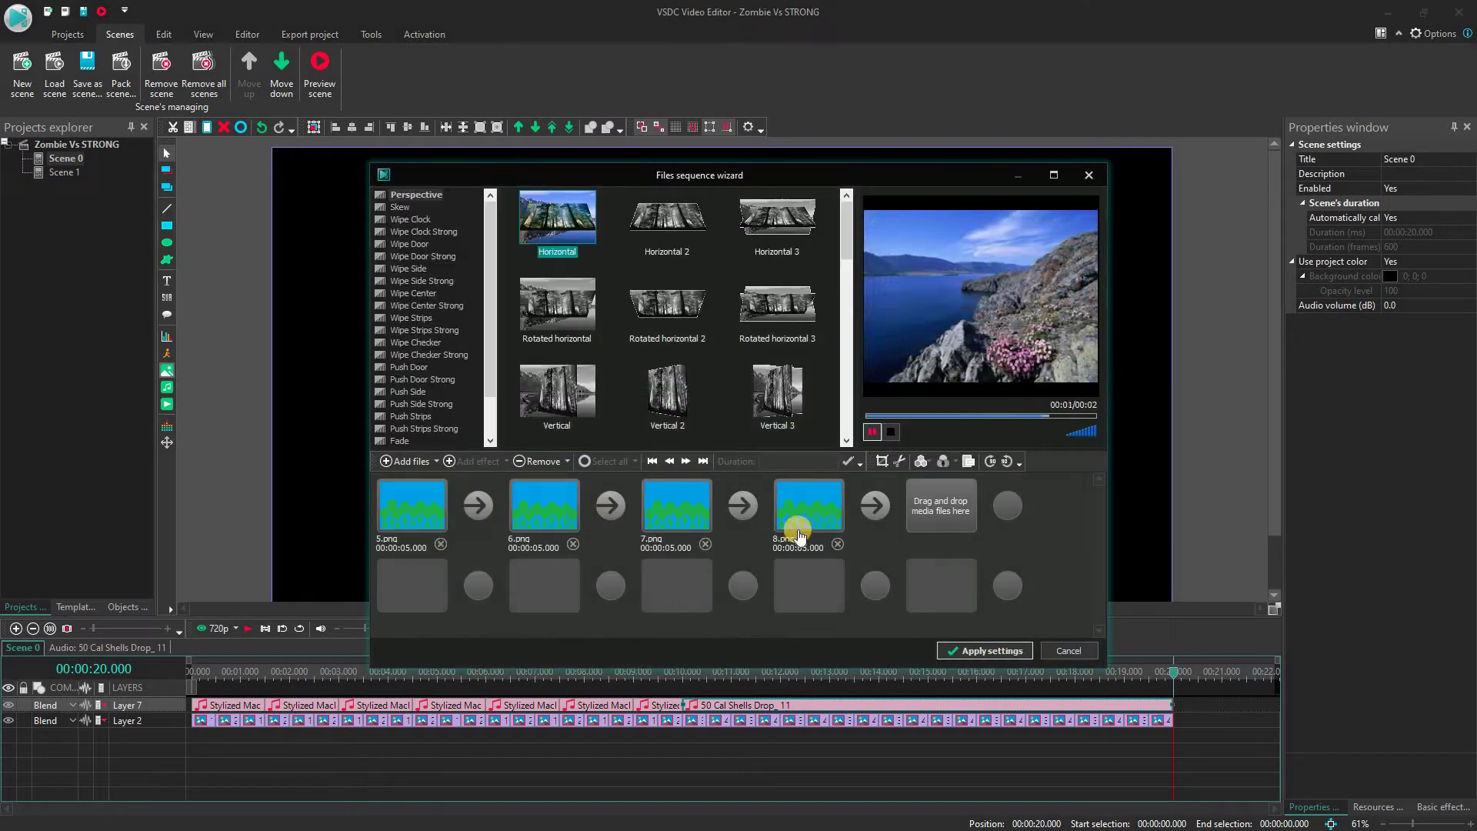
click(924, 509)
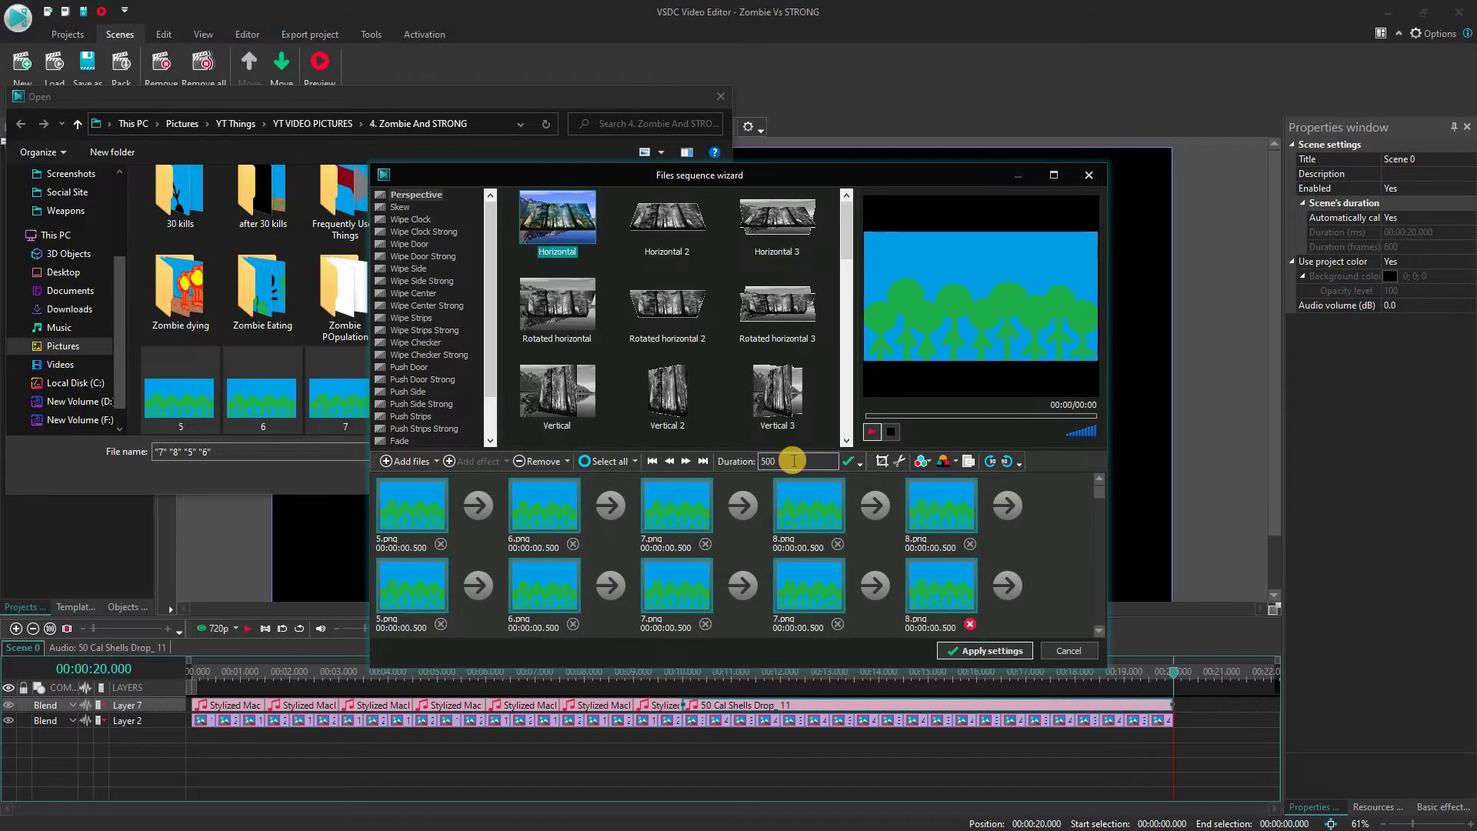
click(985, 650)
click(685, 482)
click(1066, 709)
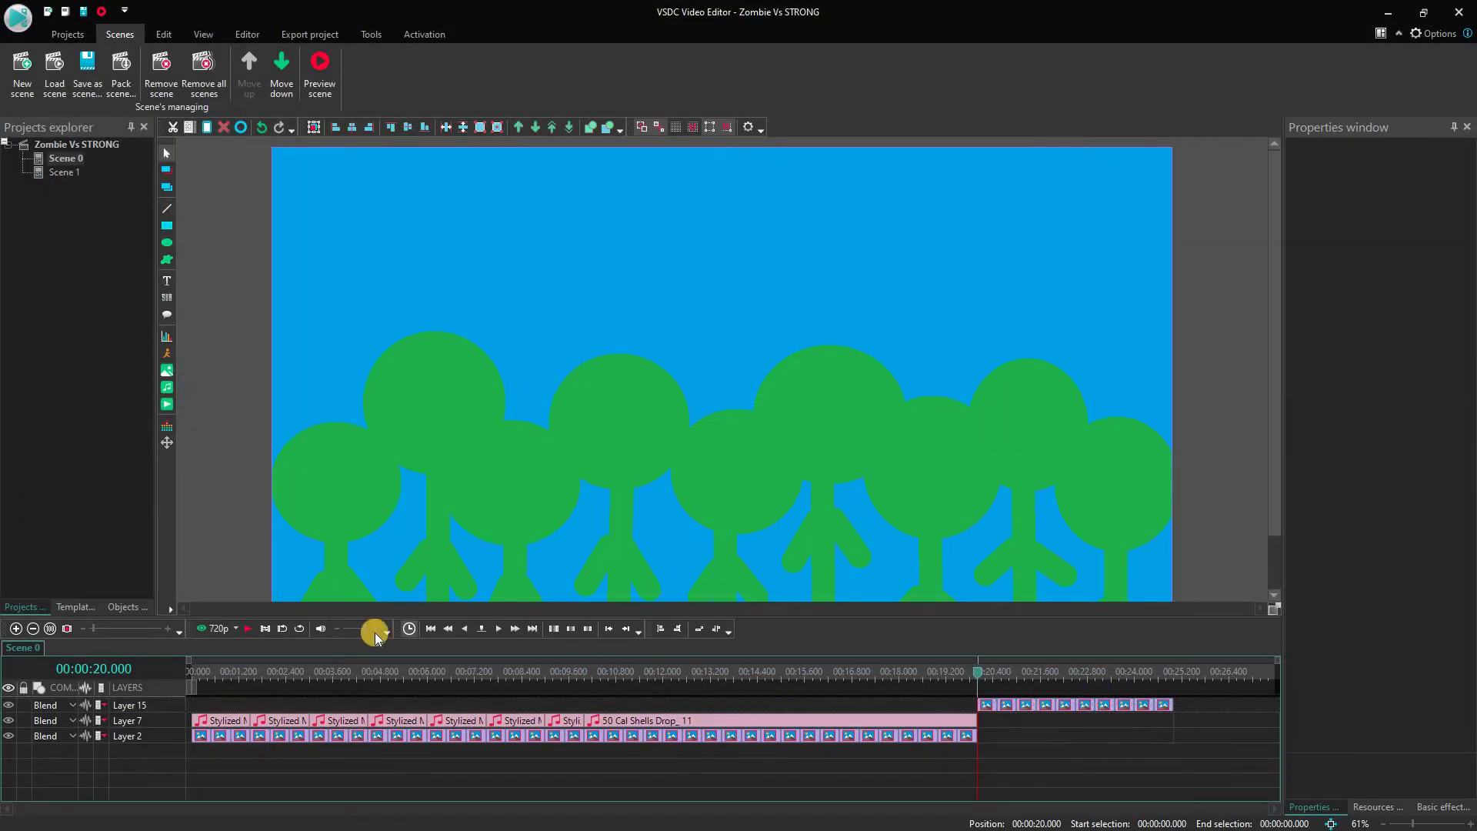
click(1169, 705)
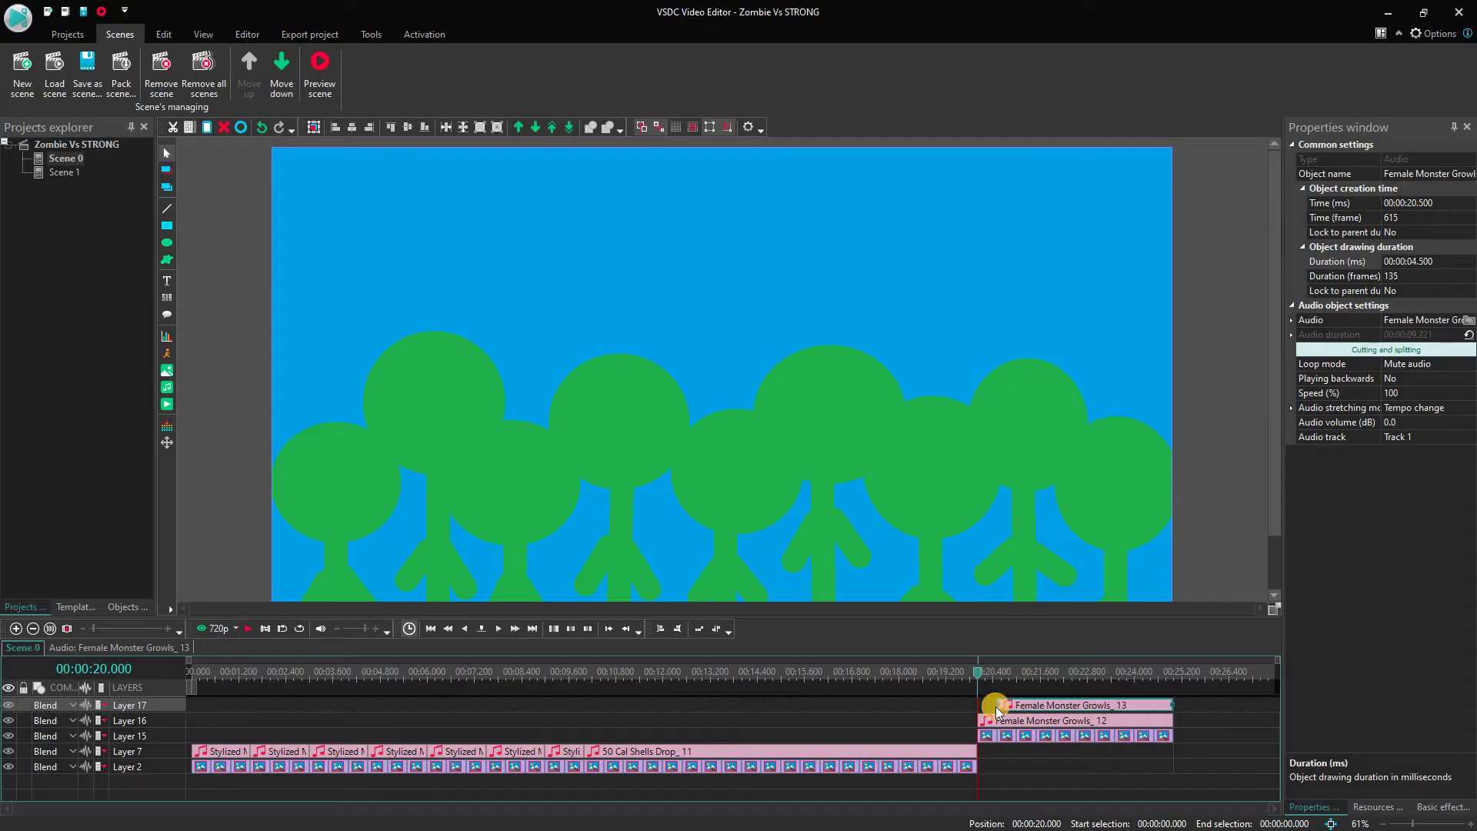
Step: Add Female Monster Growls_14 on a new layer, preview the scene, and select the clip at 29.3 s
drag(997, 708, 1020, 706)
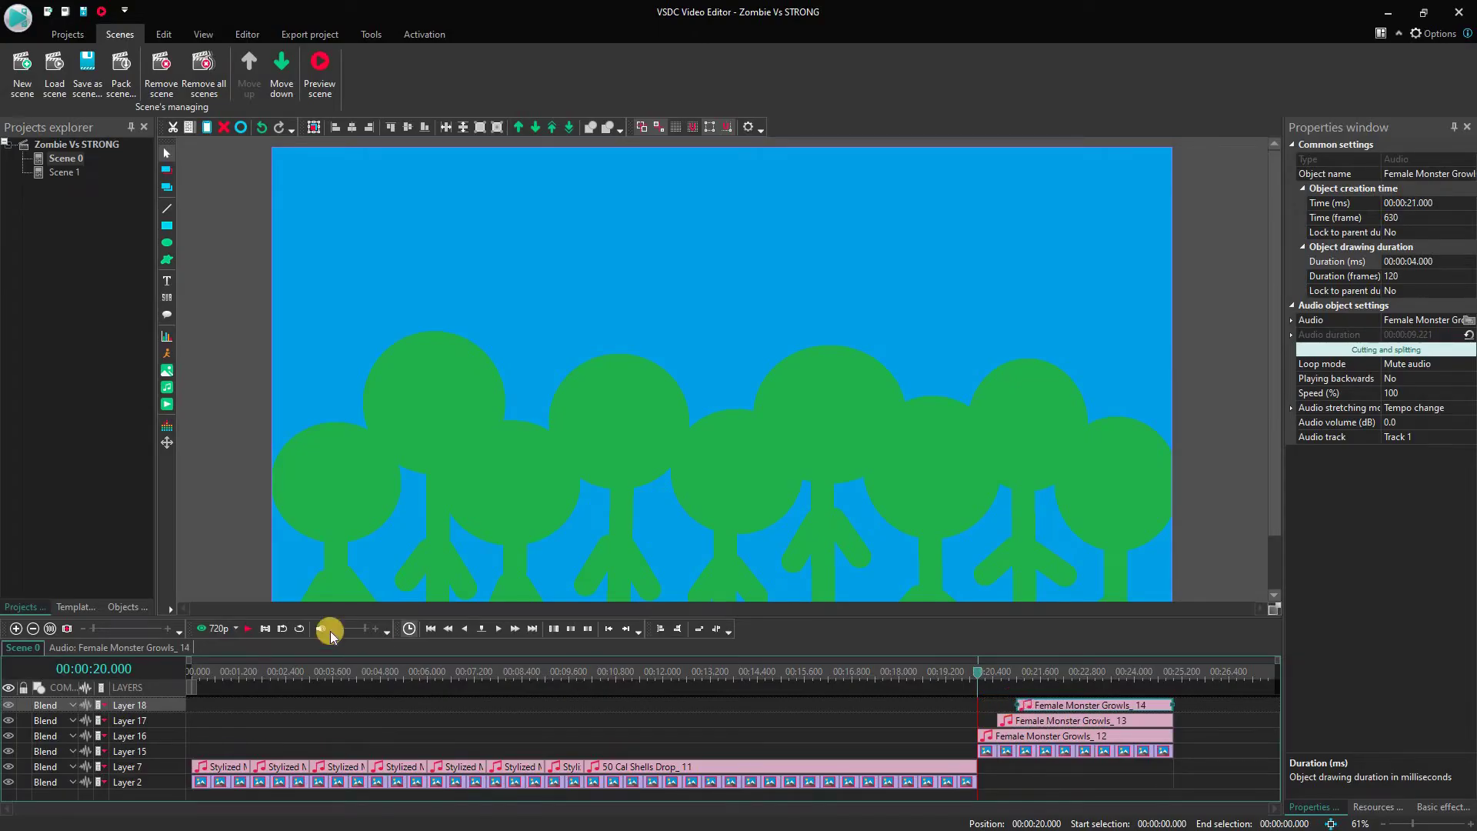
click(250, 628)
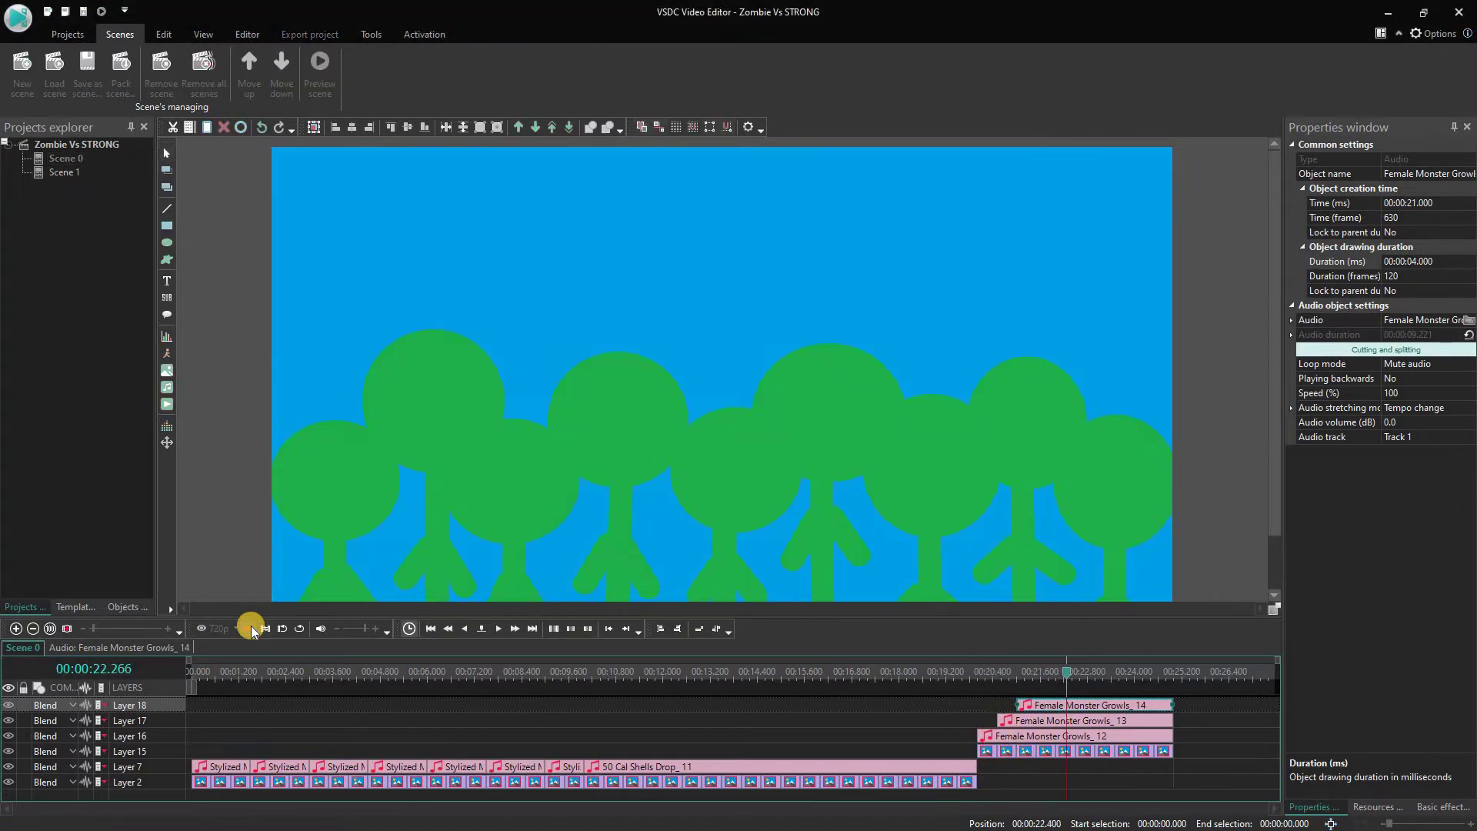
click(251, 628)
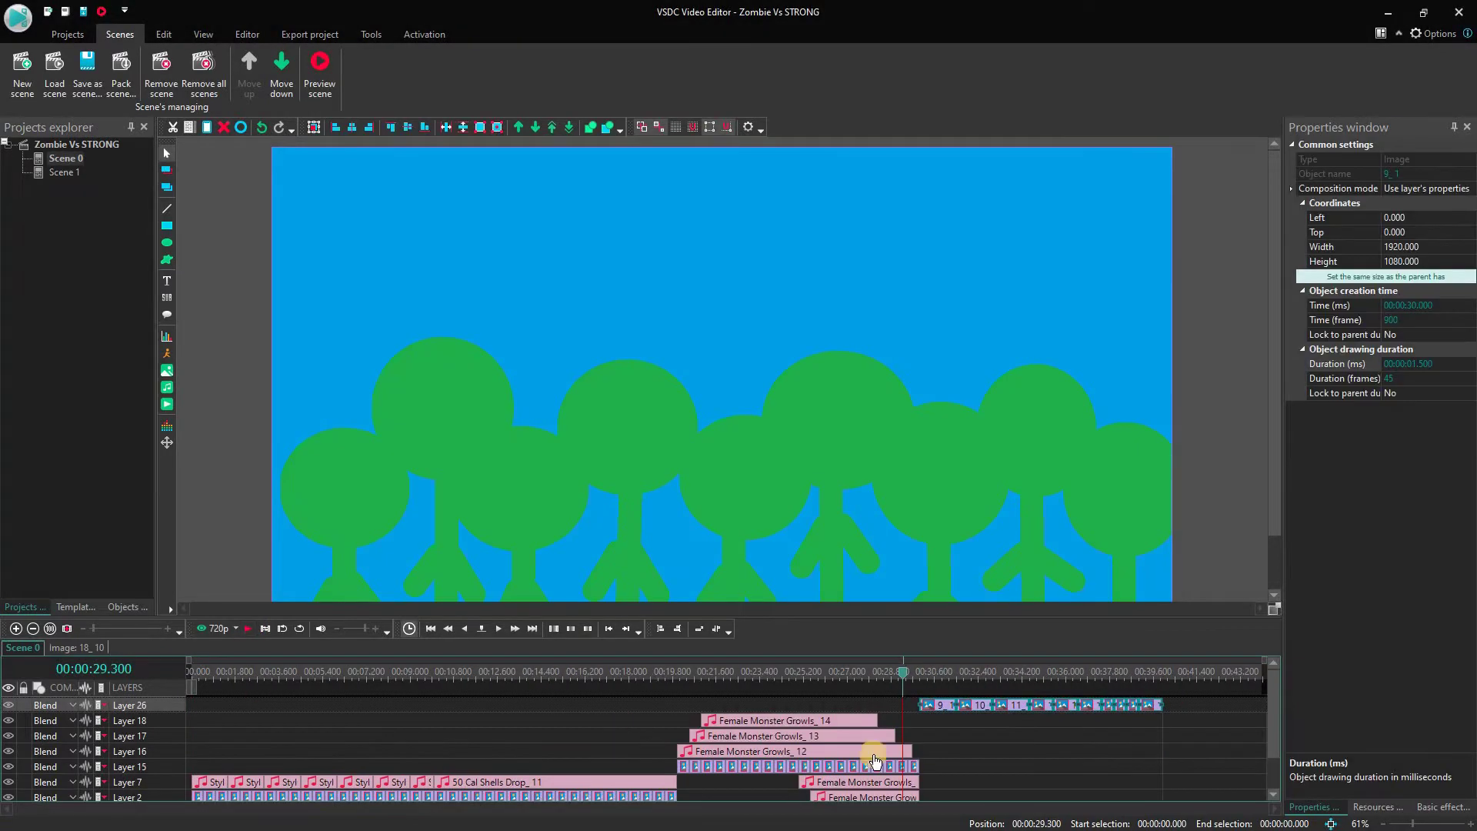
click(958, 750)
click(849, 725)
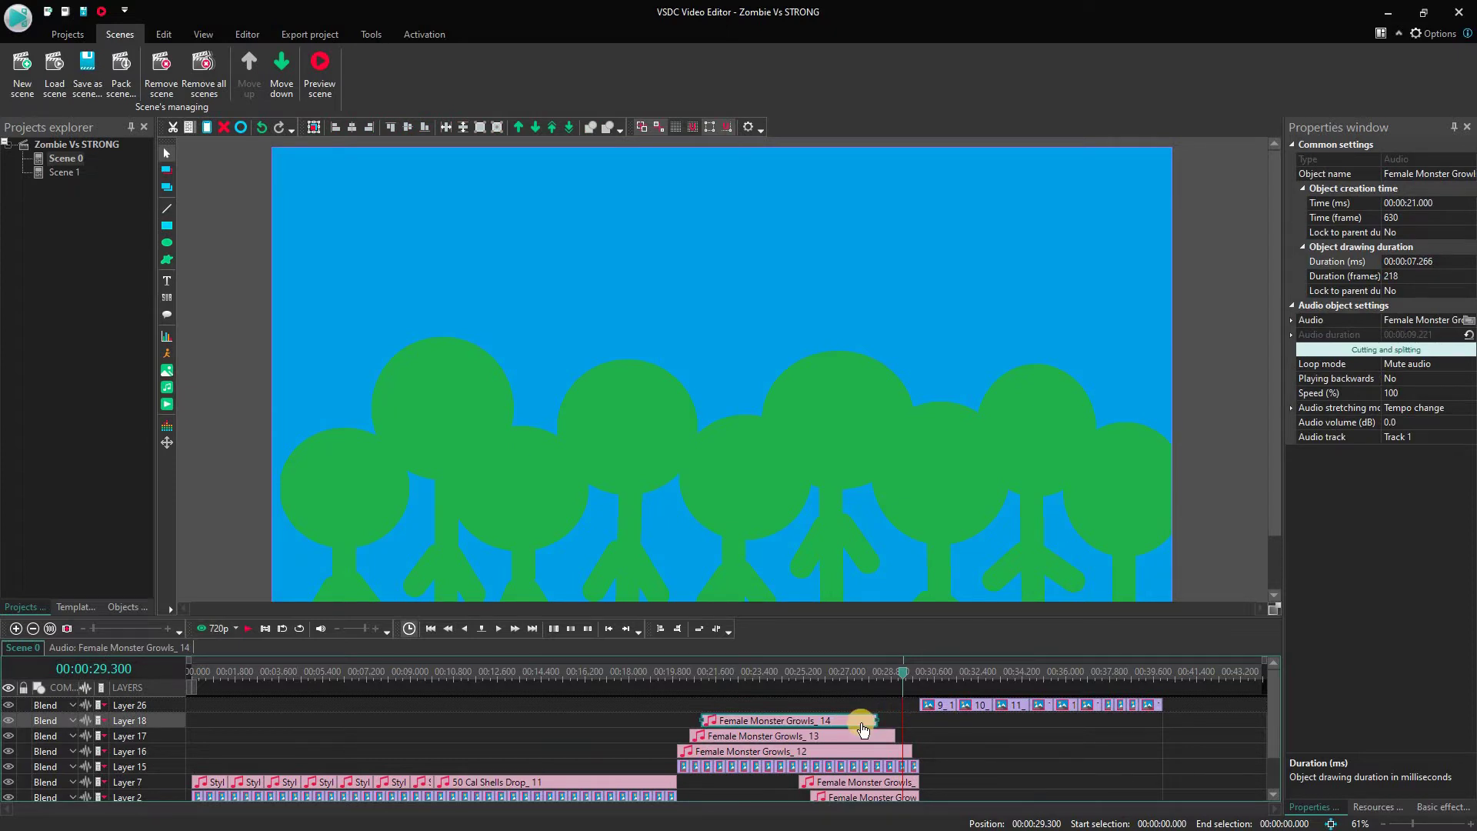
scroll(863, 729, up, 3)
Step: Open the 11_3 image clip at 32.266 s, paste a growl sound inside, and play it back
click(1172, 677)
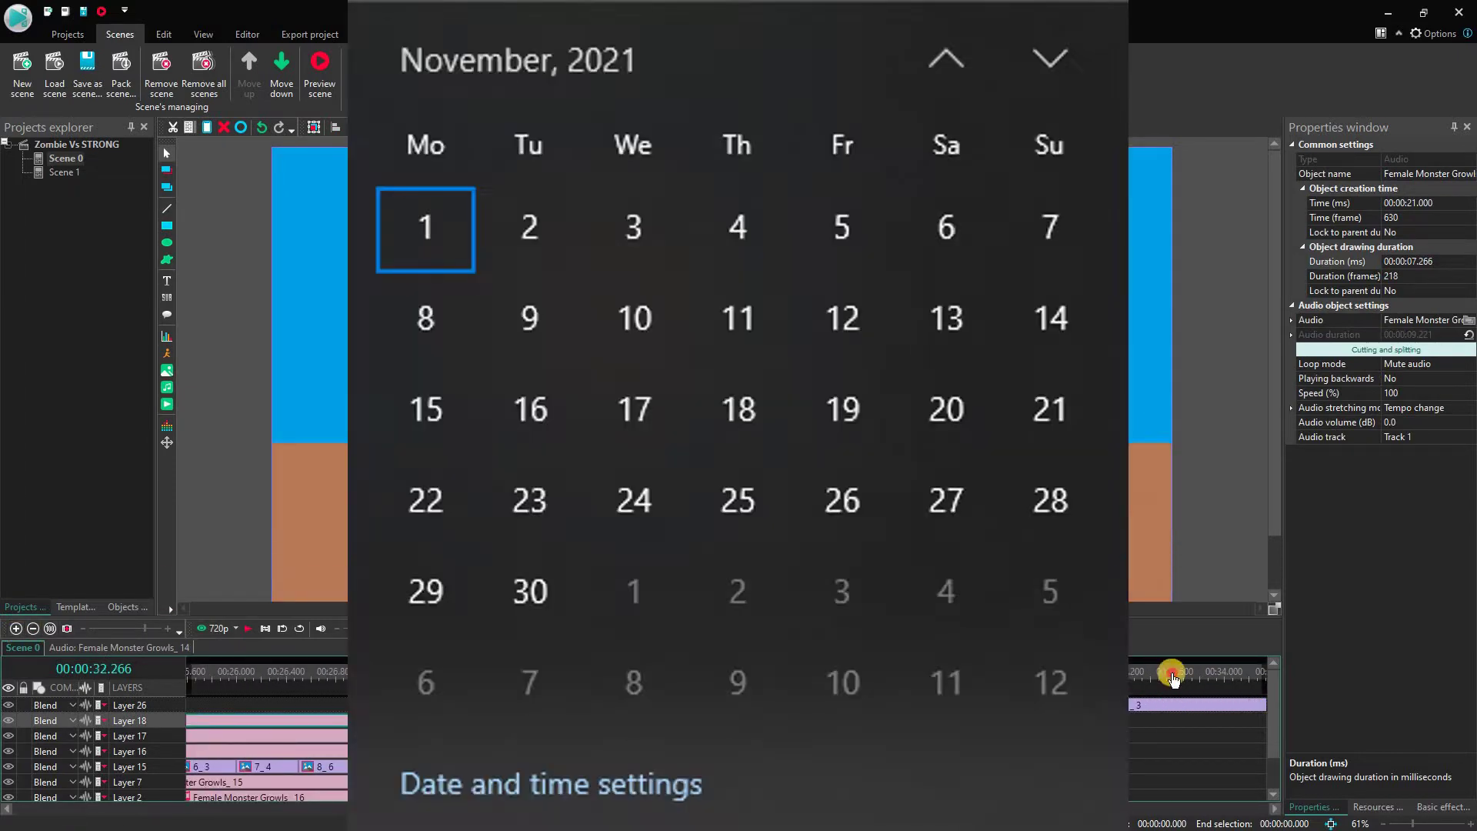
double_click(1173, 705)
key(ctrl+v)
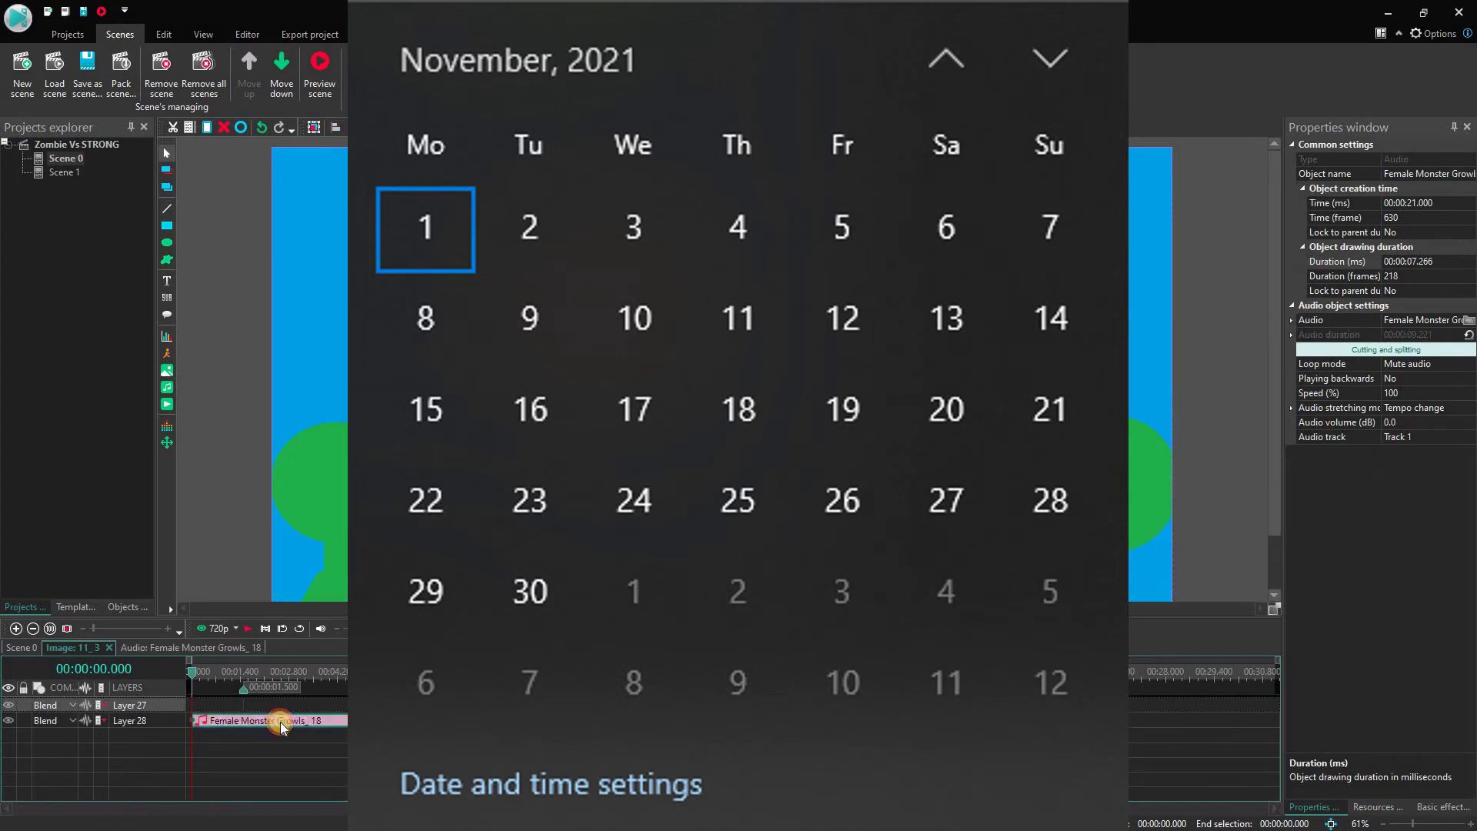
key(space)
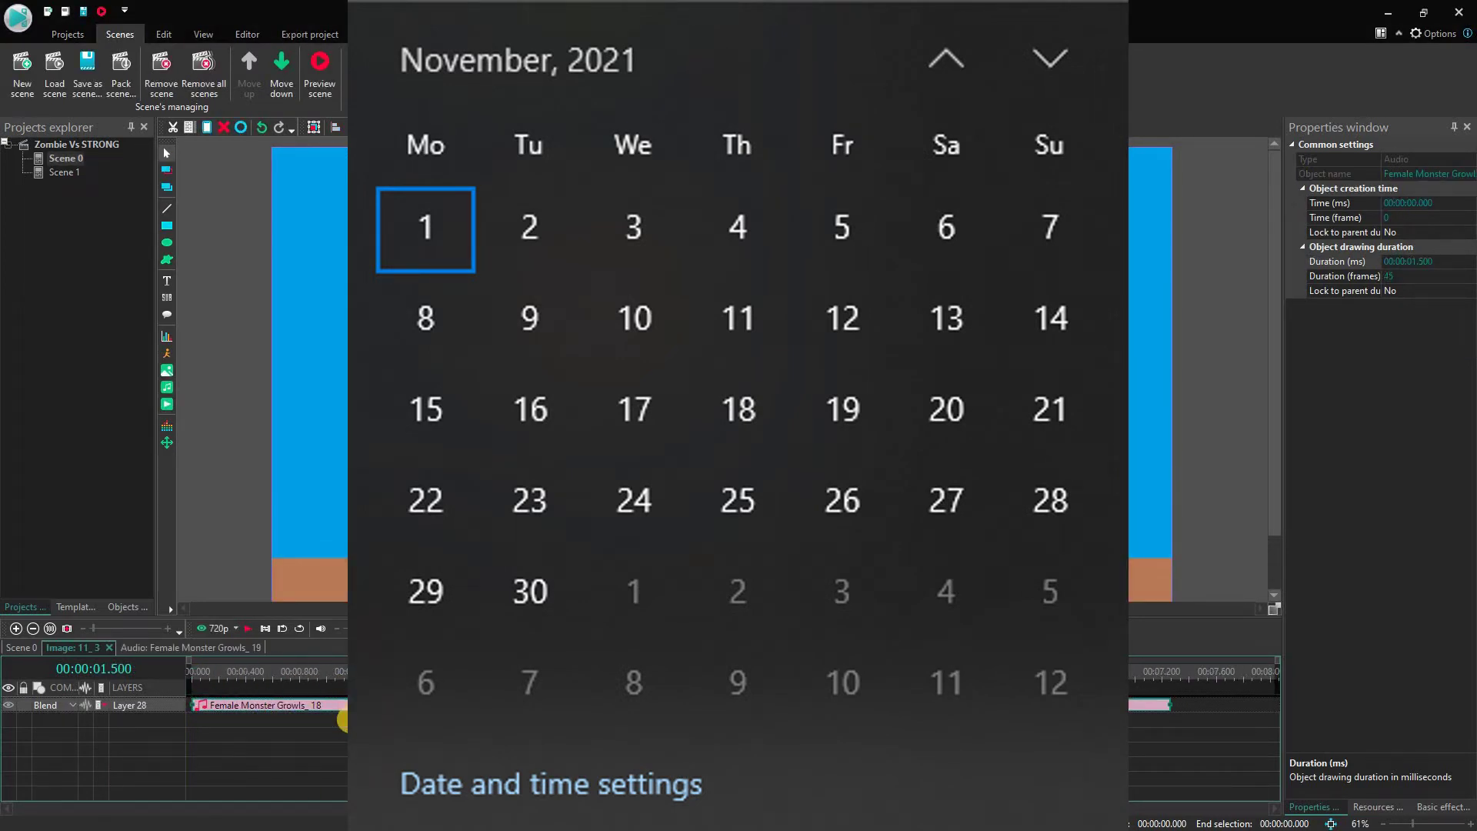
click(240, 715)
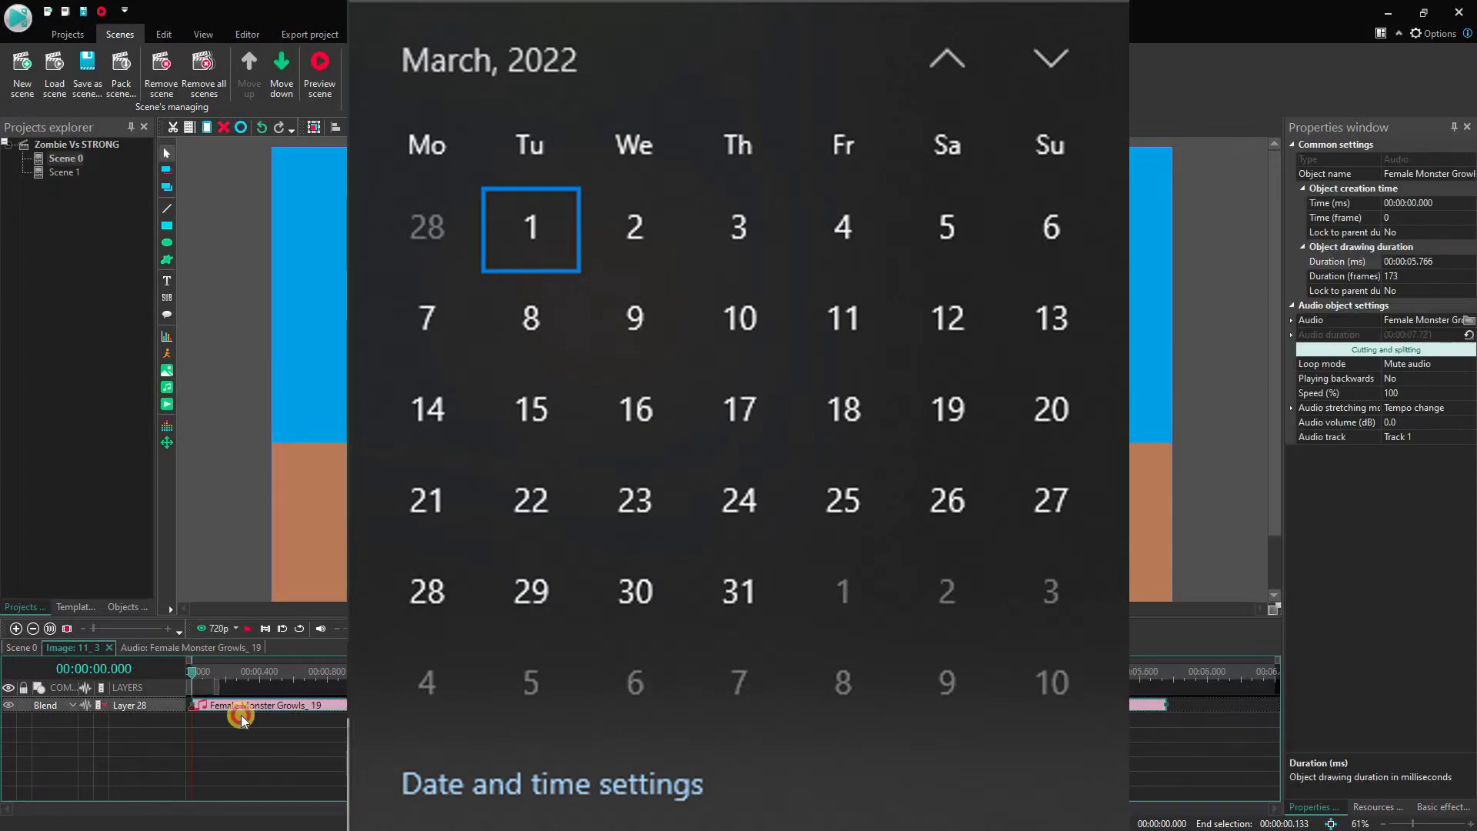
key(space)
Step: Trim the growl in the 11_3 clip to 1.5 s and the one in 14_6 to 1 s
drag(1164, 702, 446, 702)
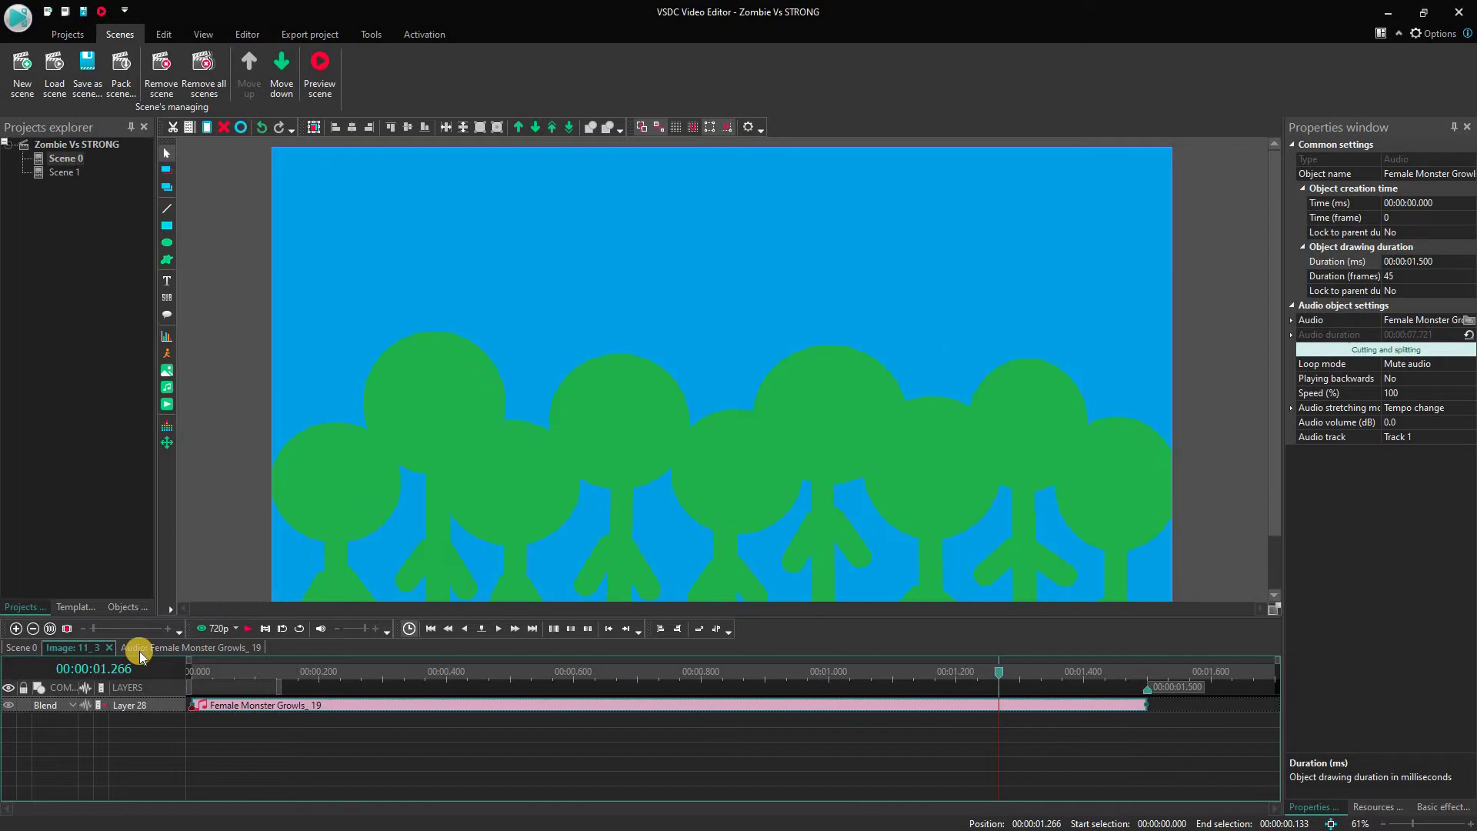
click(96, 650)
double_click(1085, 708)
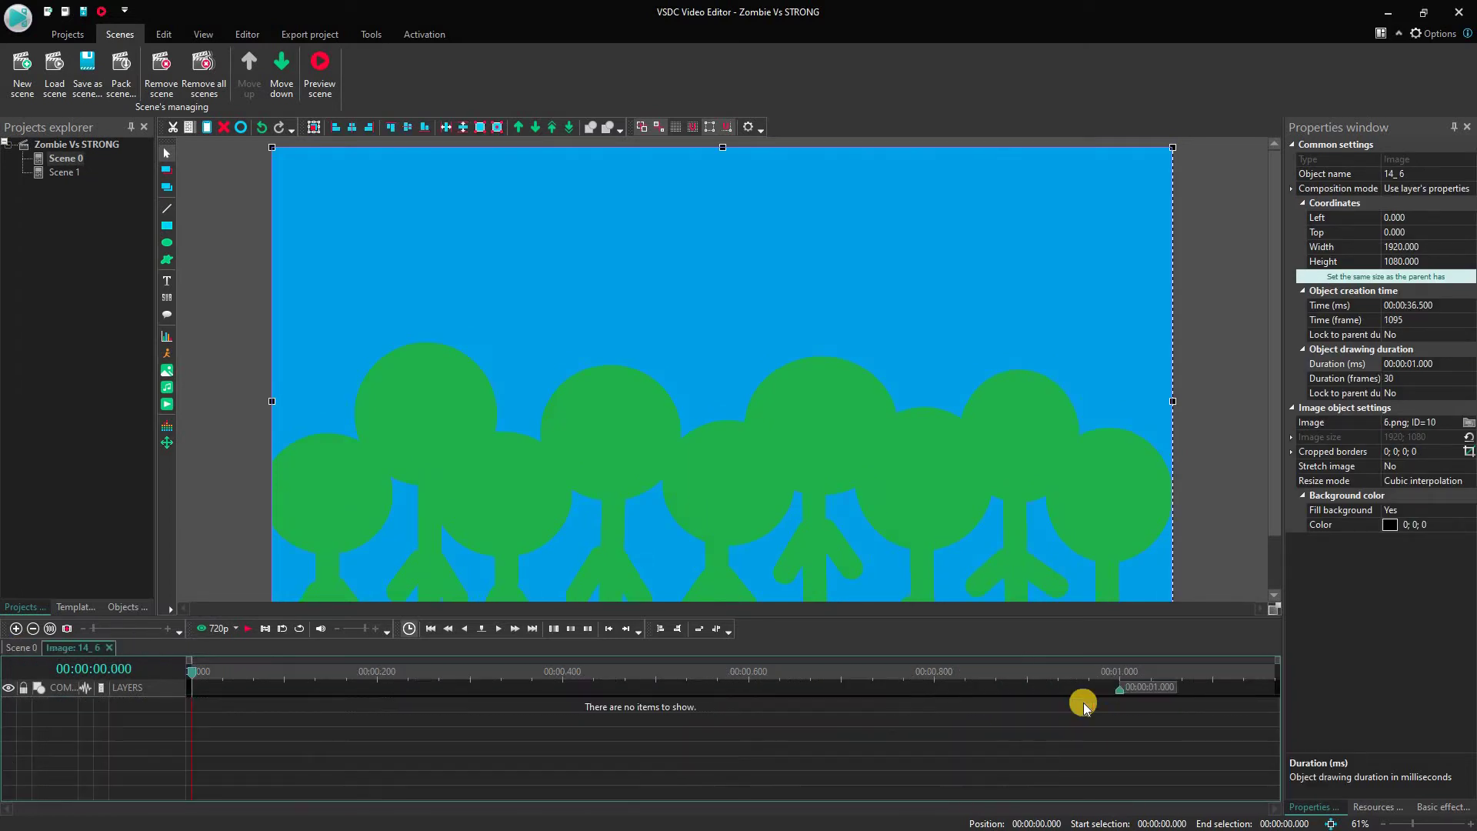
click(1082, 705)
drag(1145, 703, 829, 702)
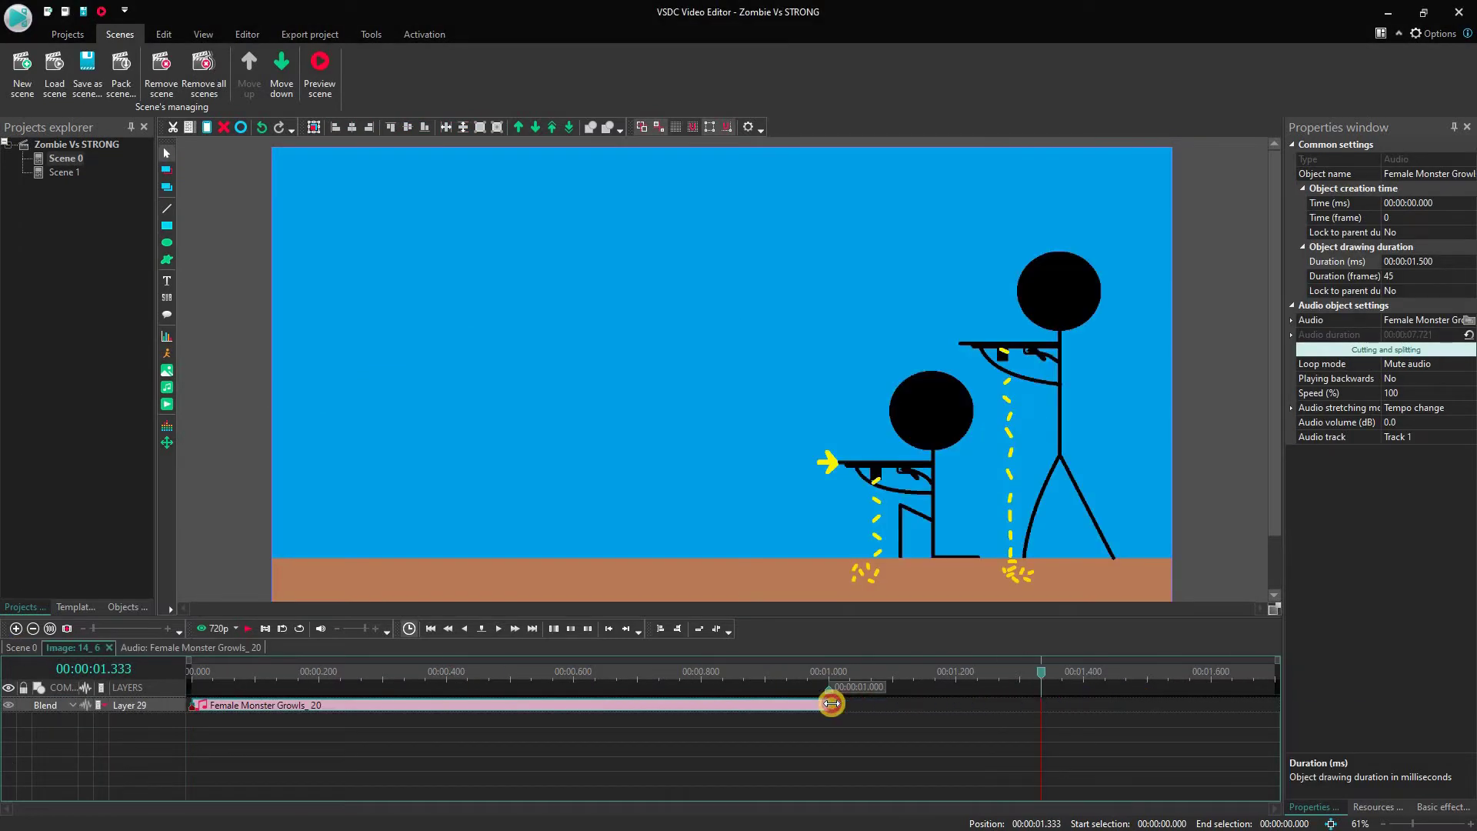
click(22, 647)
Step: Inside the 17_9 clip, add a growl, split it at 0.5 s, delete the extra part, and trim Growls_22 to 0.5 s
double_click(1131, 703)
click(267, 703)
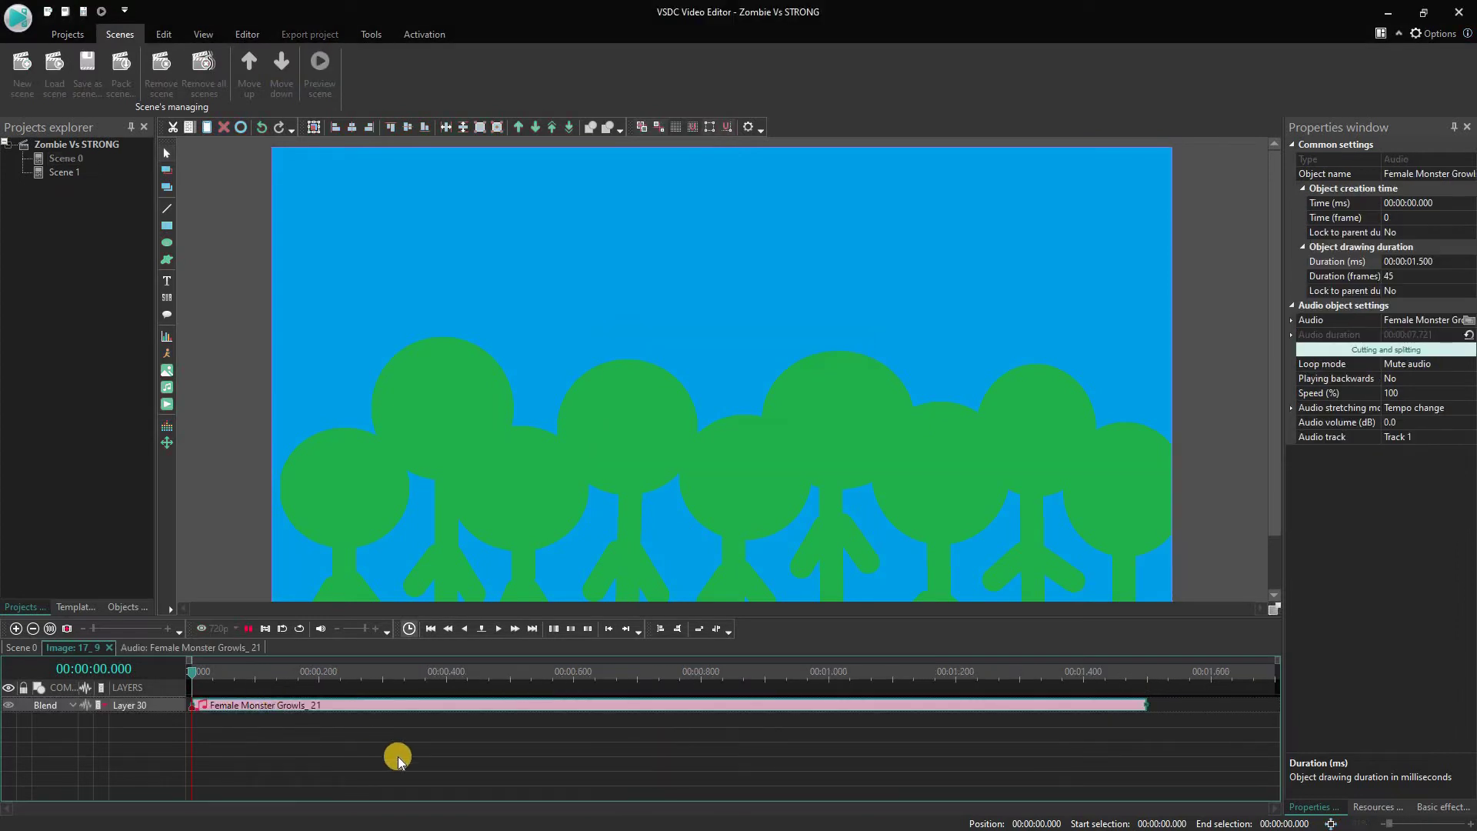
click(512, 689)
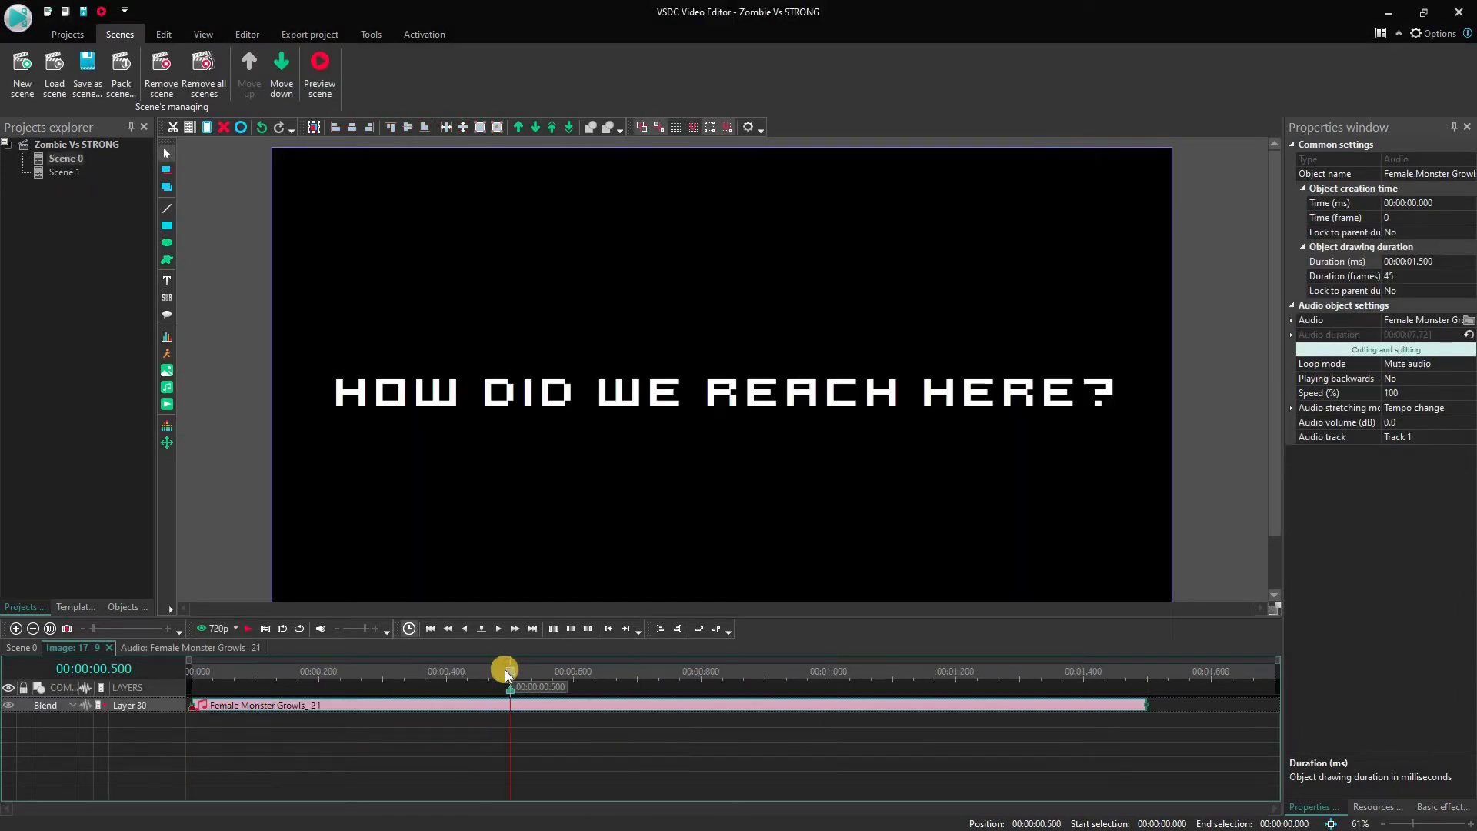
key(ctrl+k)
key(Delete)
double_click(531, 703)
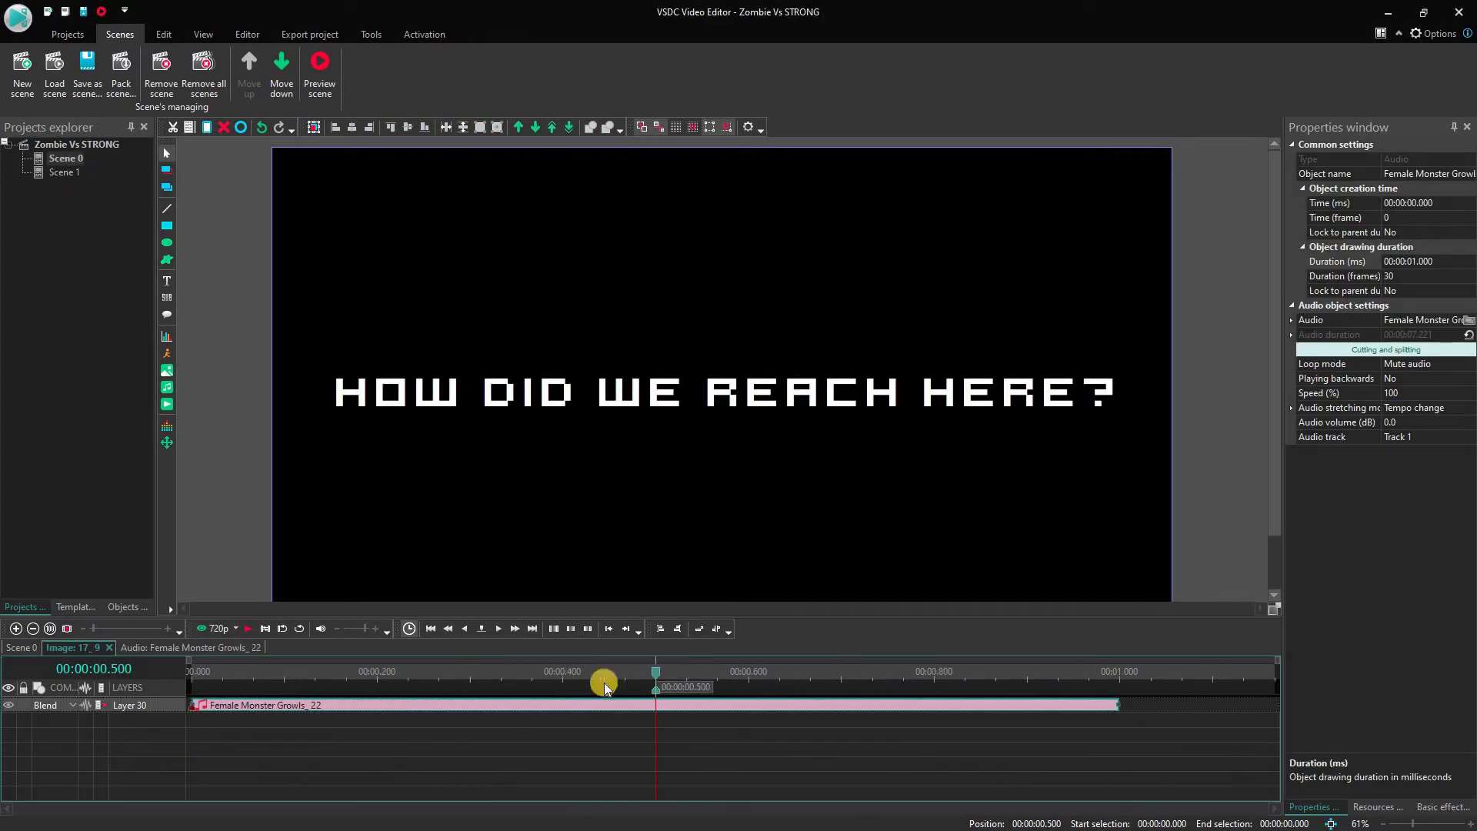
drag(752, 705, 932, 705)
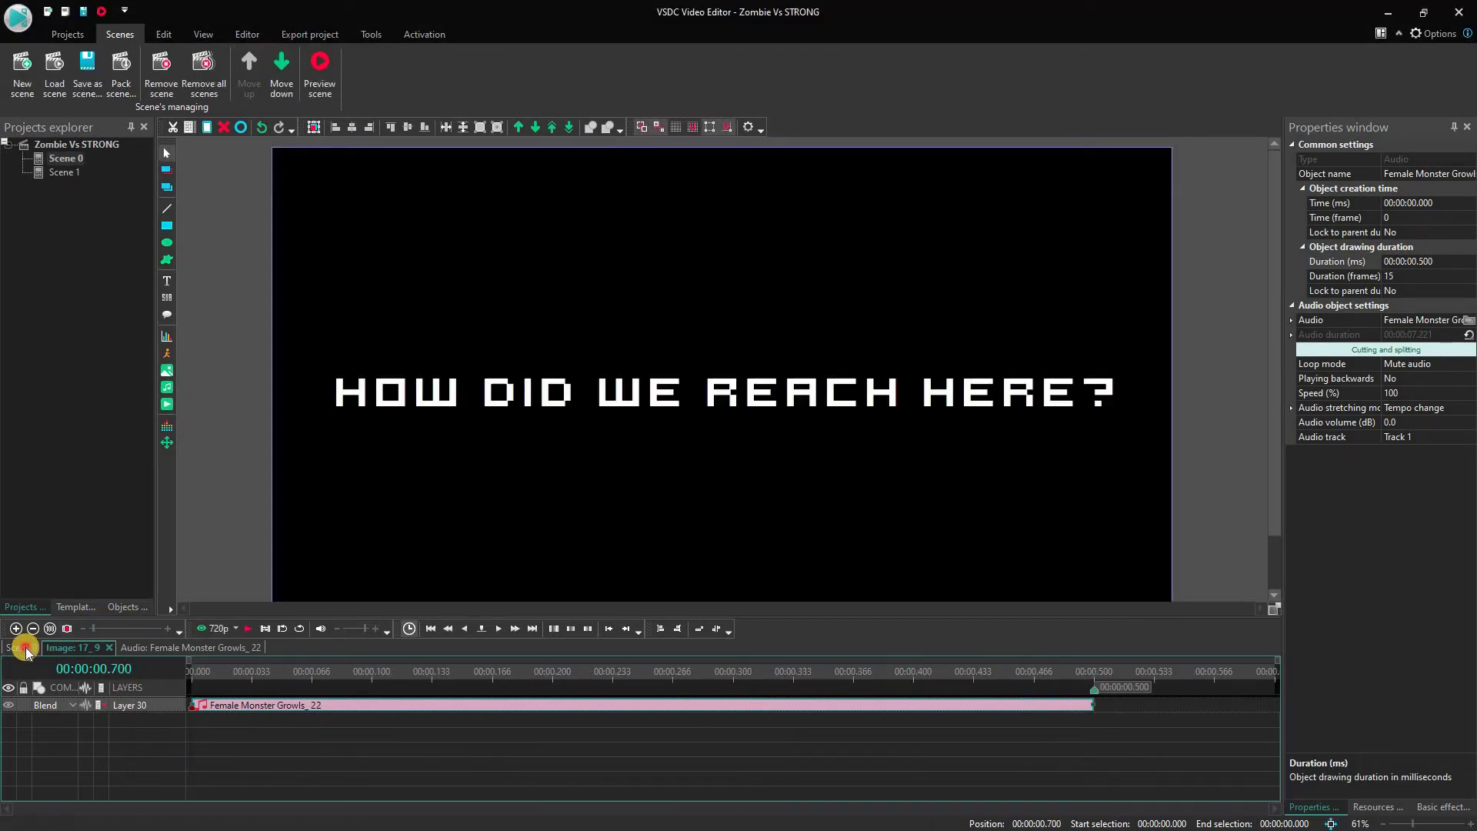
Step: Open the shell-drop image, move its 50 Cal Shells Drop sound to 0 s, and split it at 1.5 s
click(25, 651)
click(923, 702)
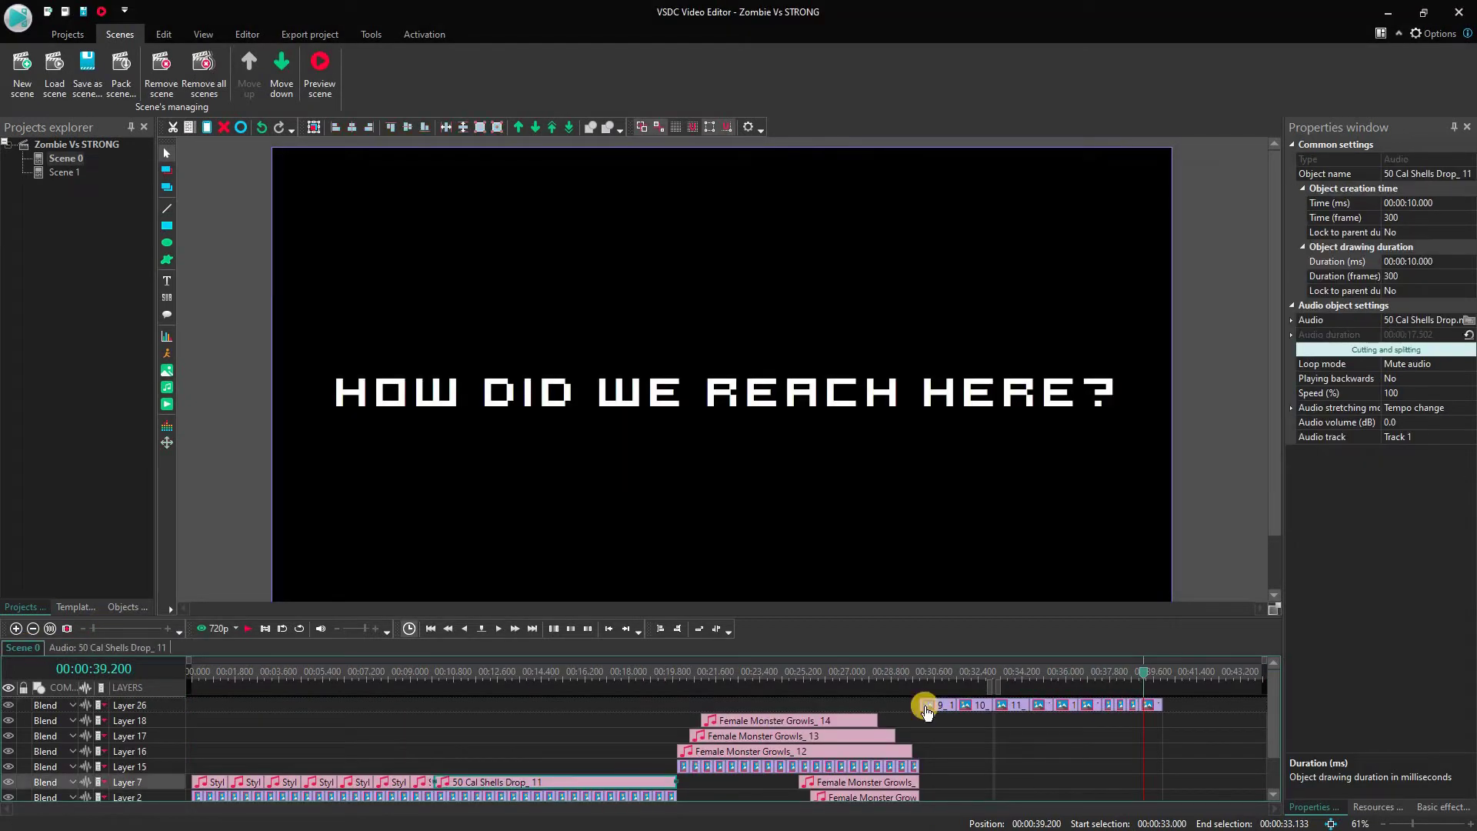
double_click(418, 703)
drag(744, 705, 268, 706)
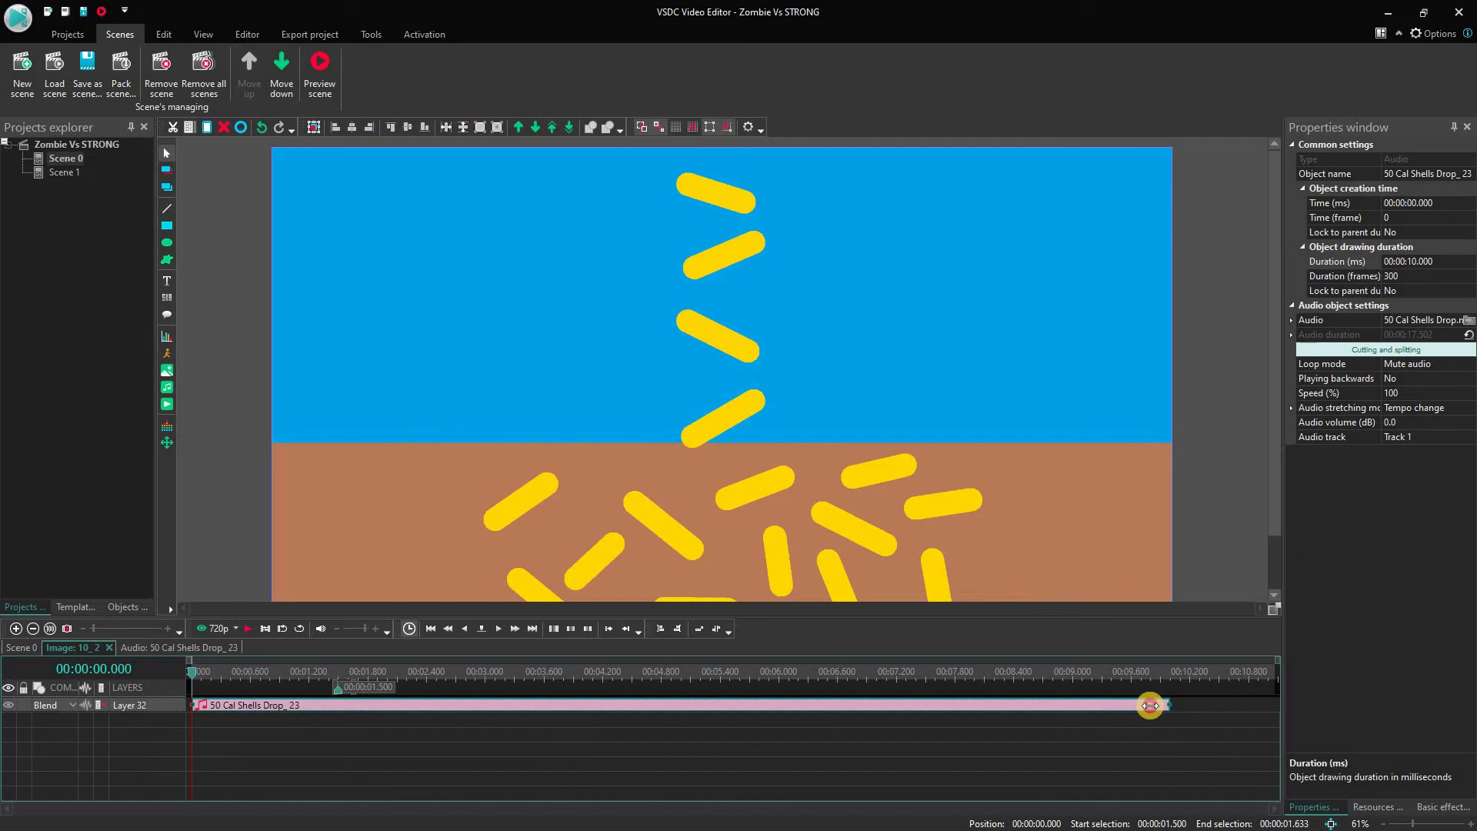
drag(1149, 705, 907, 705)
click(428, 674)
key(ctrl+k)
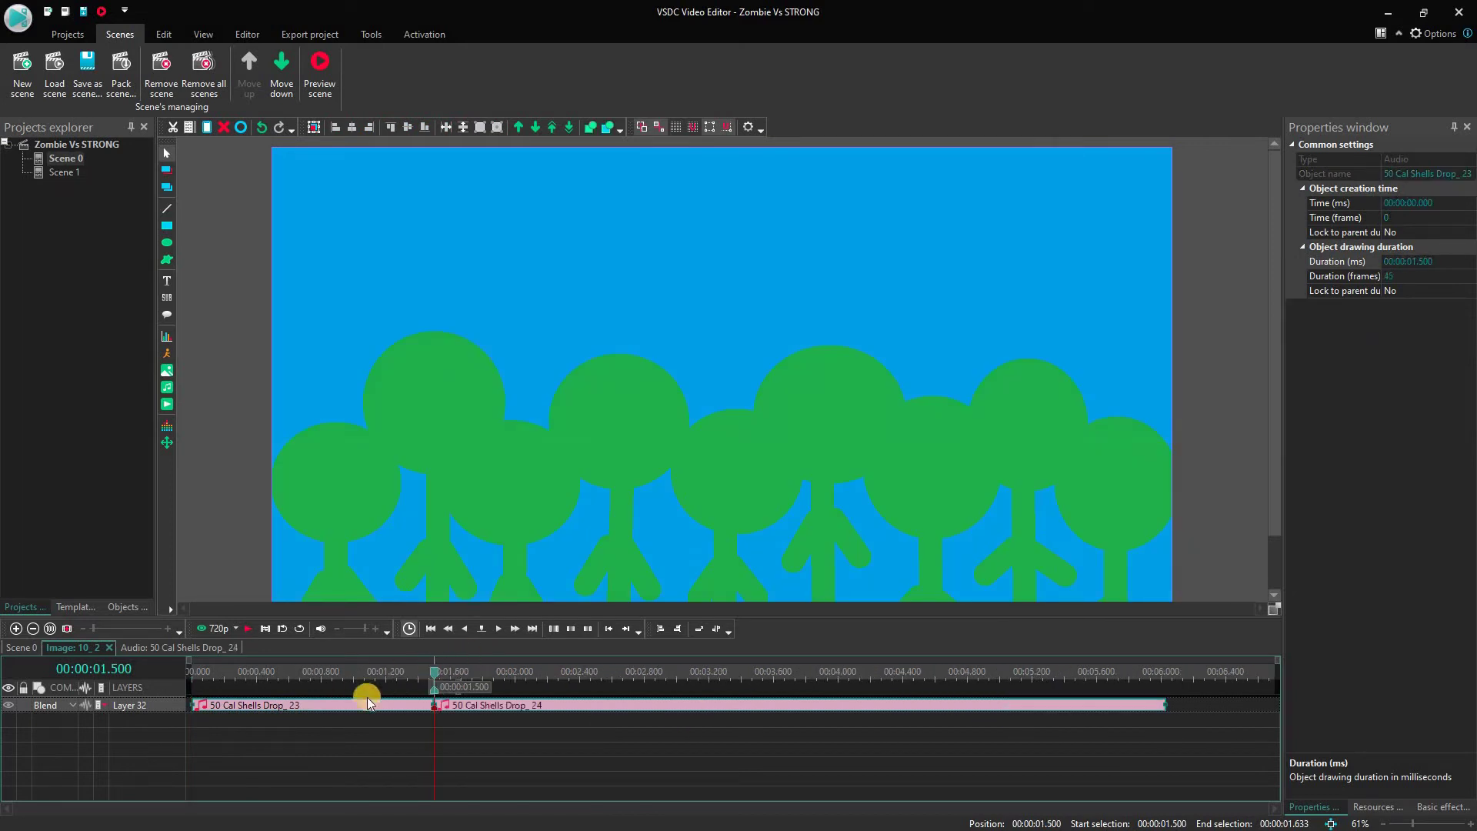
Step: Delete the first part, move the remaining shell-drop sound to 0 s, and trim it to 1.5 s
click(367, 702)
key(Delete)
drag(485, 702, 248, 702)
drag(1172, 706, 515, 706)
key(Left)
key(Left)
key(Left)
key(Left)
key(Left)
key(Left)
key(Left)
key(Left)
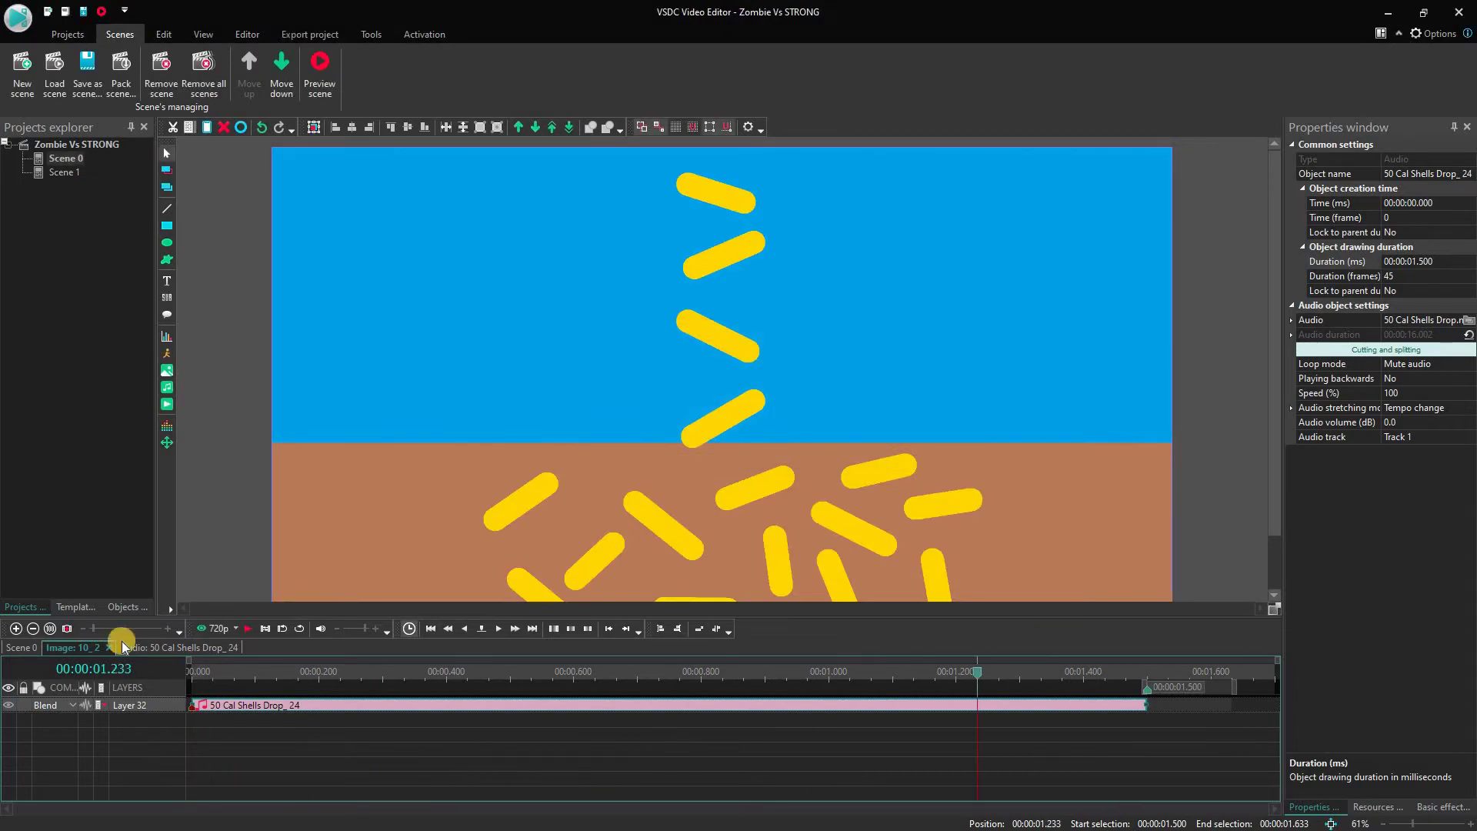
click(122, 645)
Step: Open the first shooting image and preview its machine-gun shot sound with the frames
double_click(1064, 709)
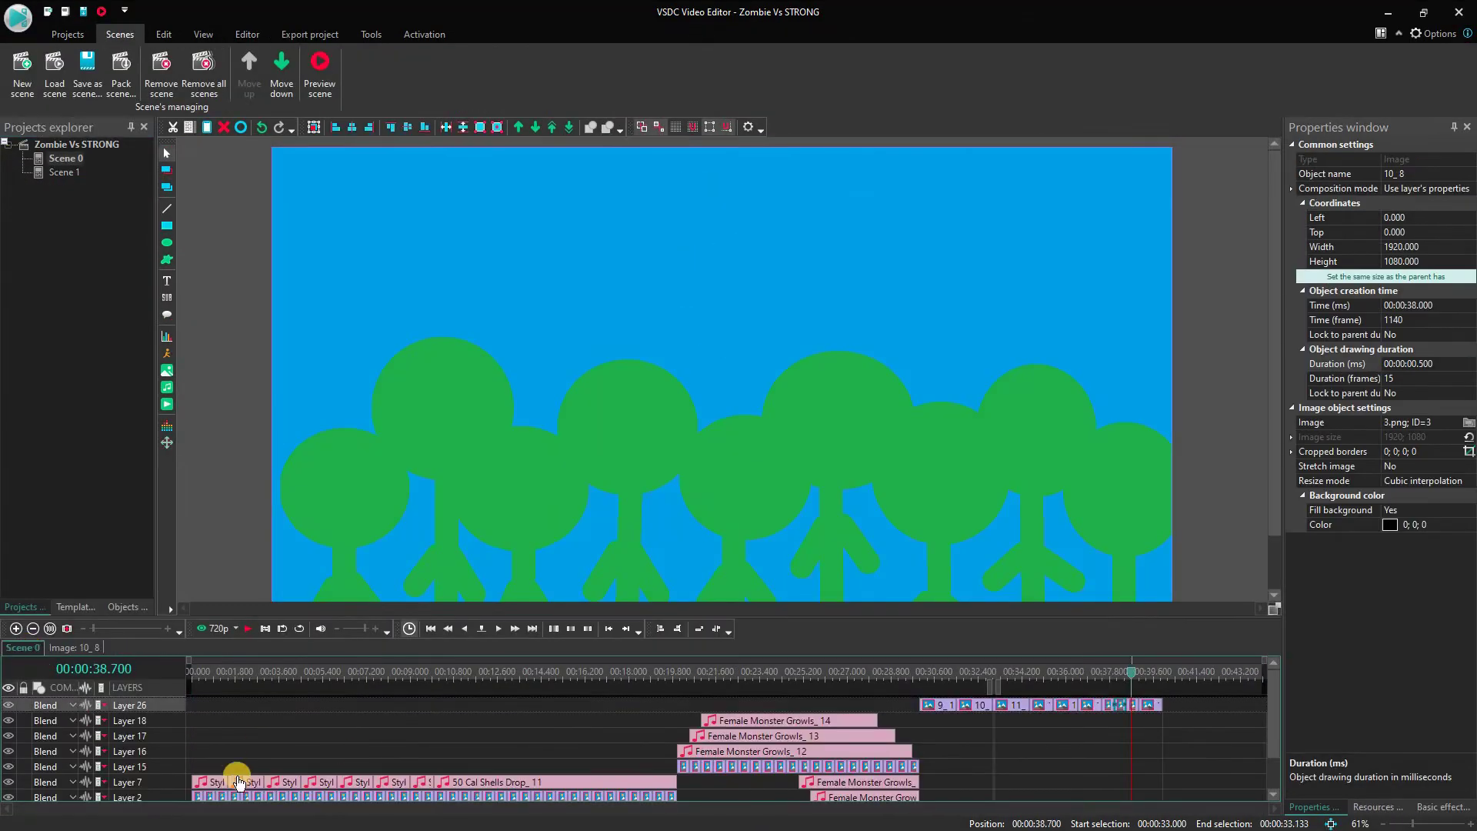
click(219, 784)
double_click(934, 701)
click(989, 703)
click(1032, 759)
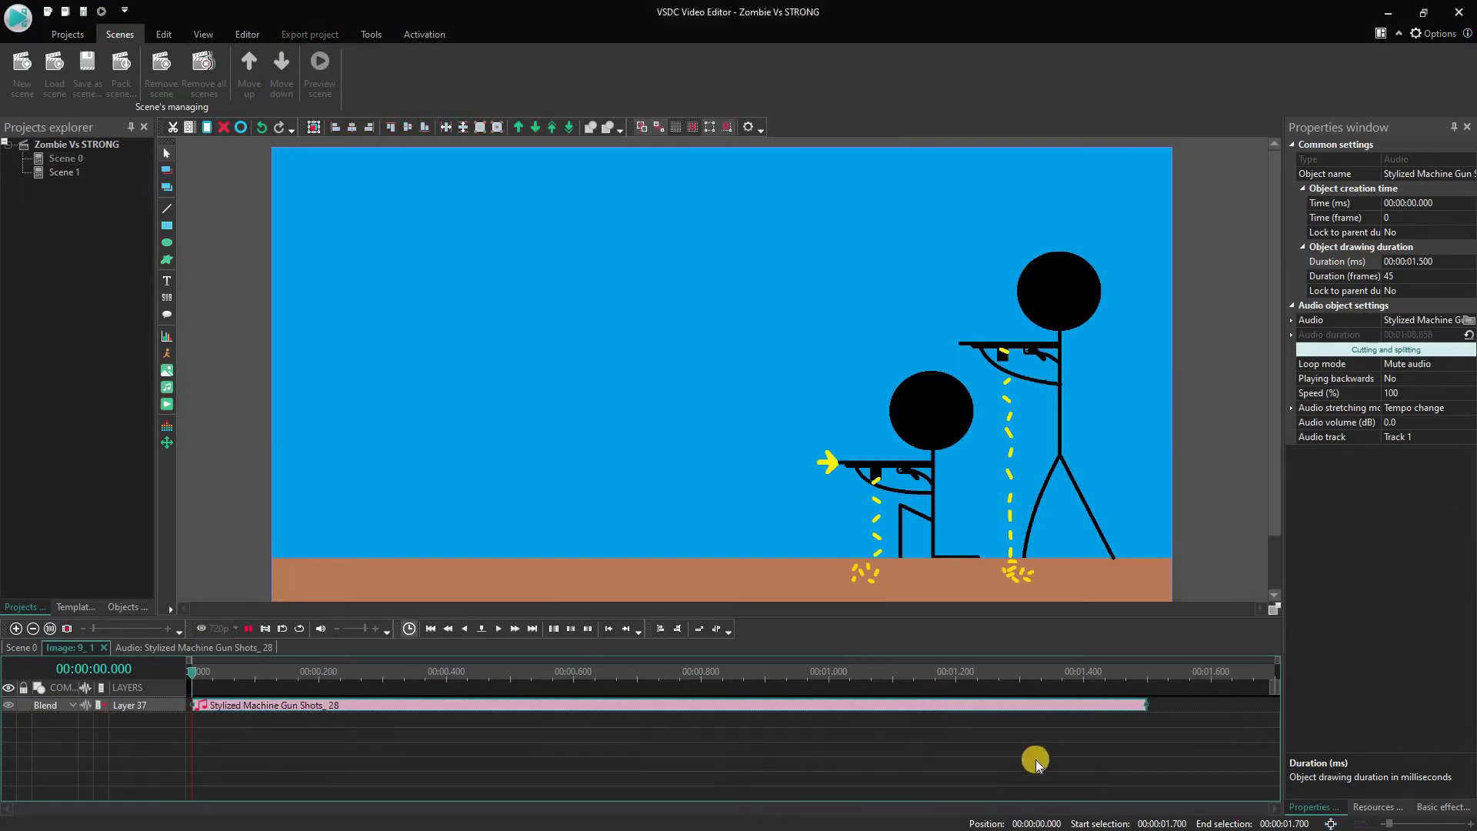
key(space)
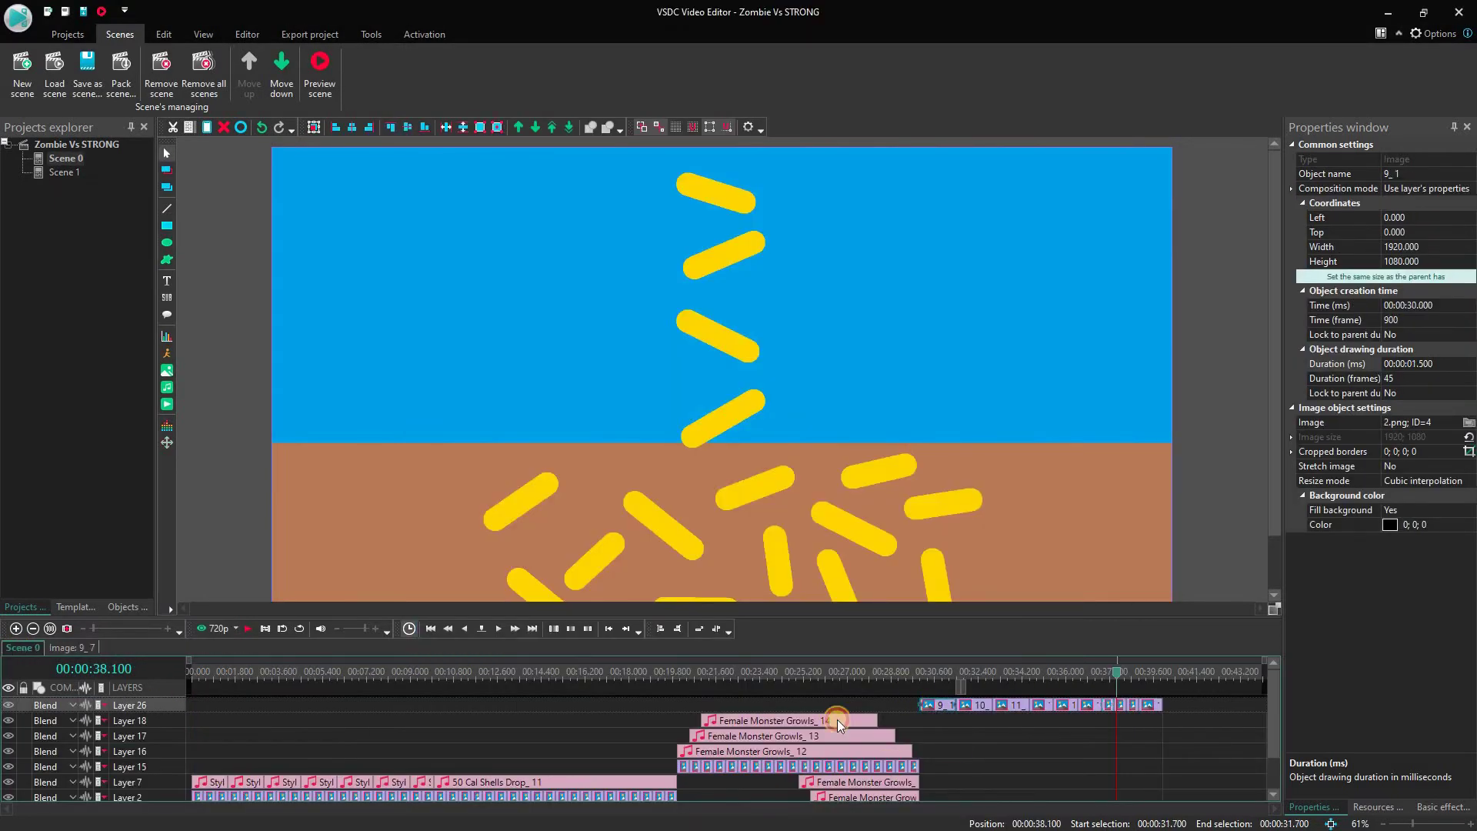
Step: Close the 300.png Properties window and return to VSDC's Scene 1 timeline
click(151, 705)
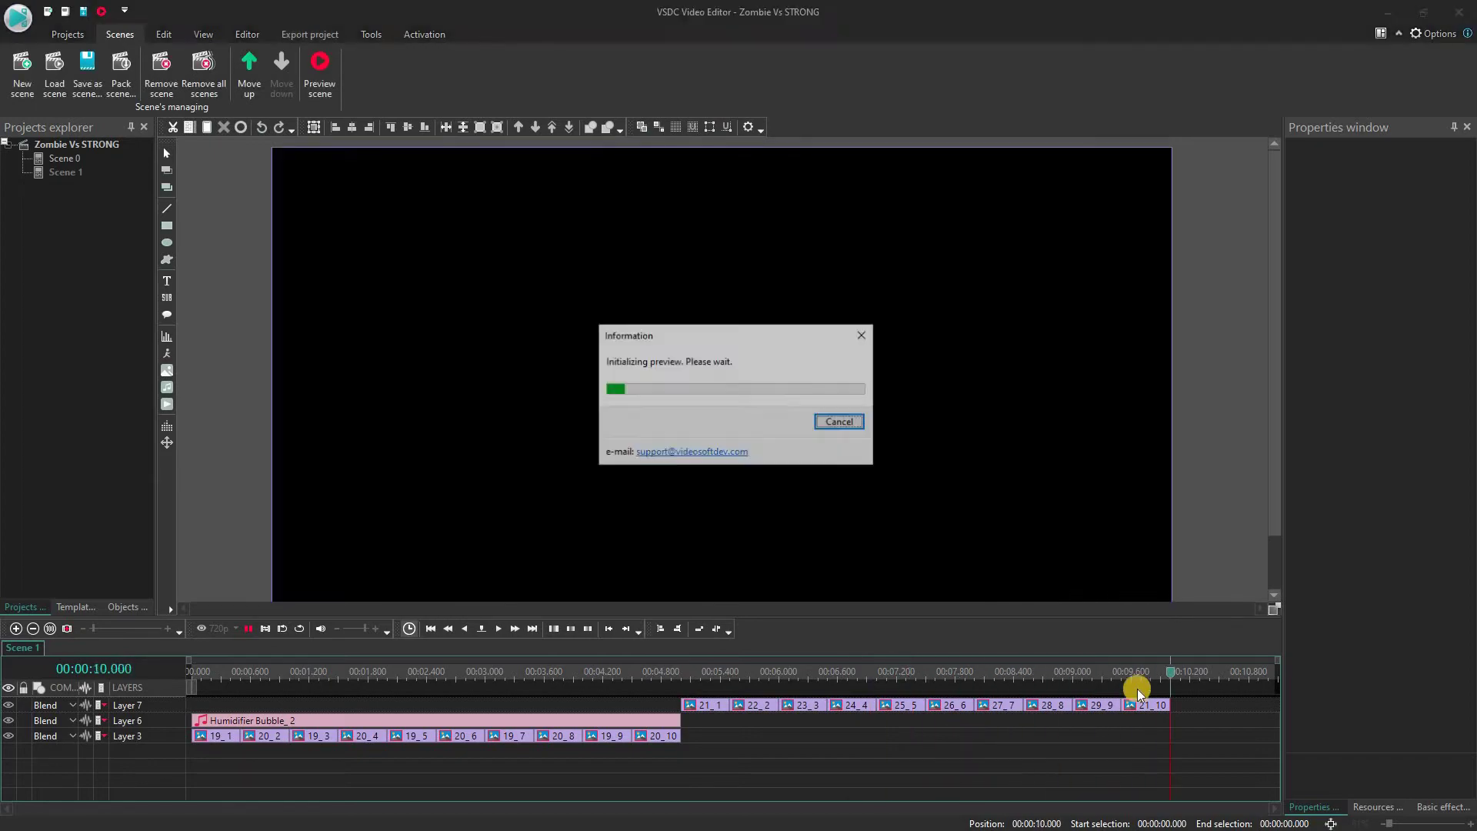
Step: Set the Walking on Concrete Series_3 footstep volume to 15 dB, then select Scene 1's Humidifier Bubble_2 clip
click(1108, 709)
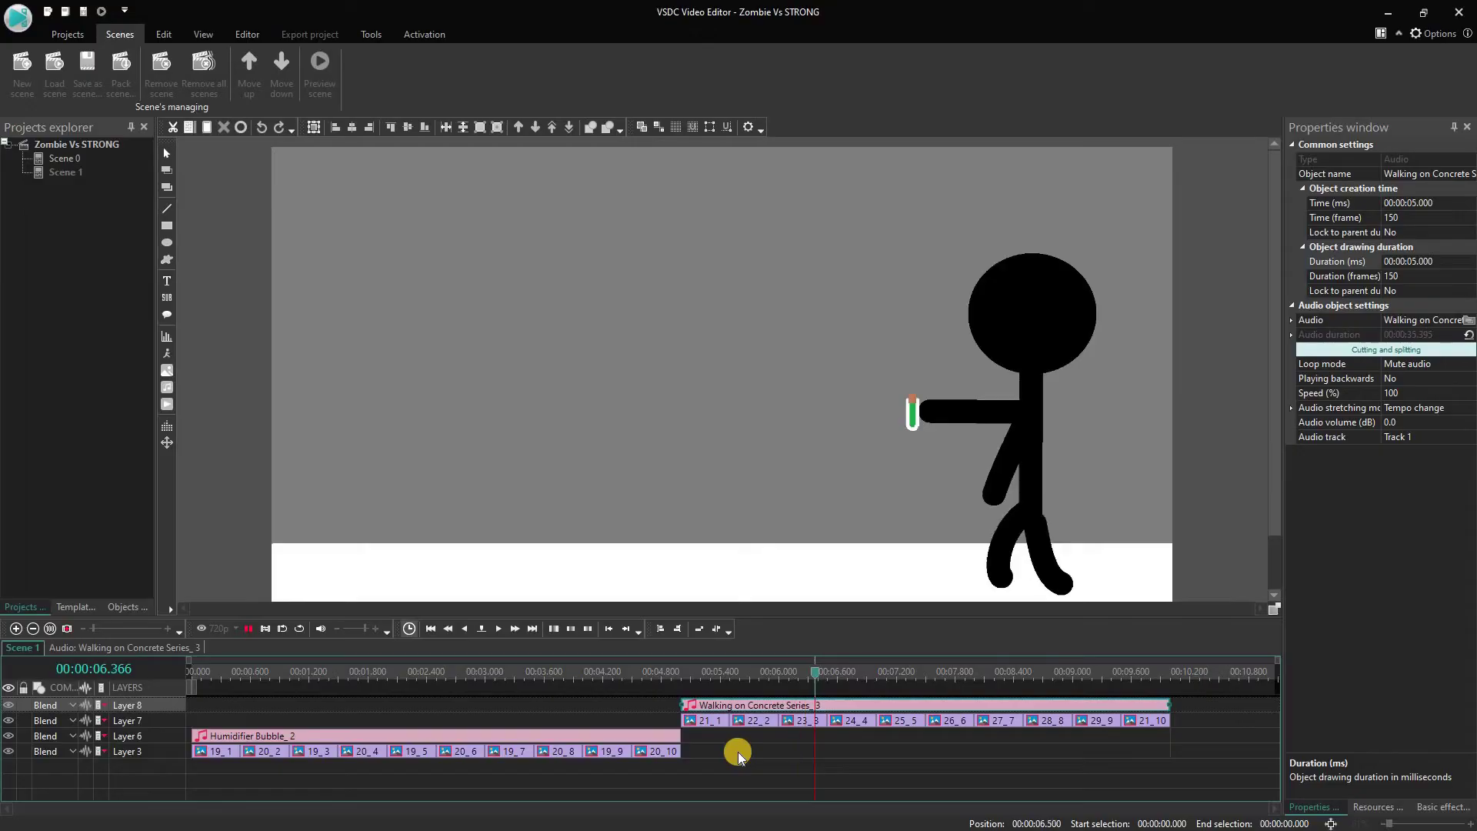
click(1419, 423)
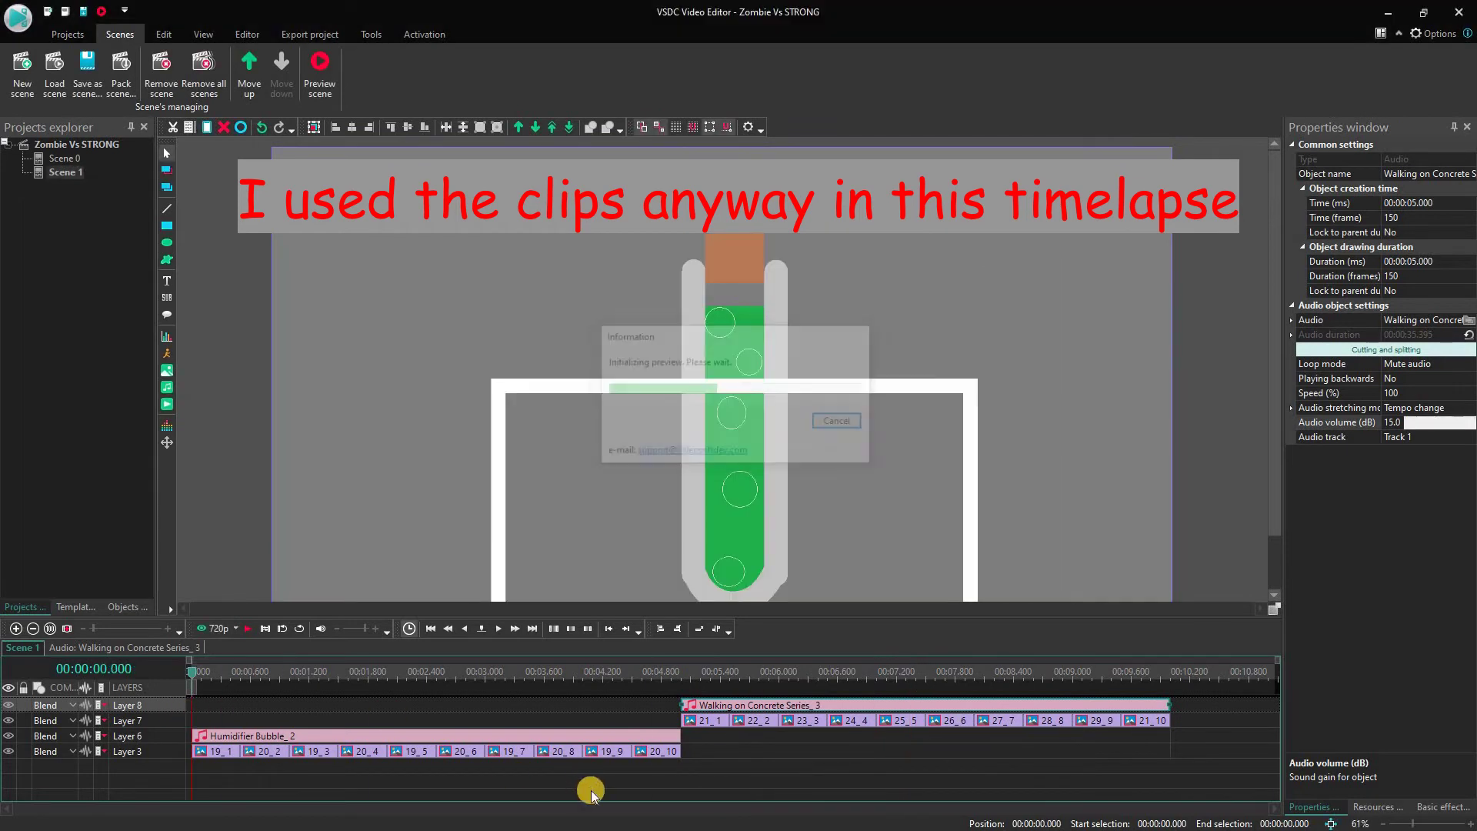
click(198, 677)
click(262, 737)
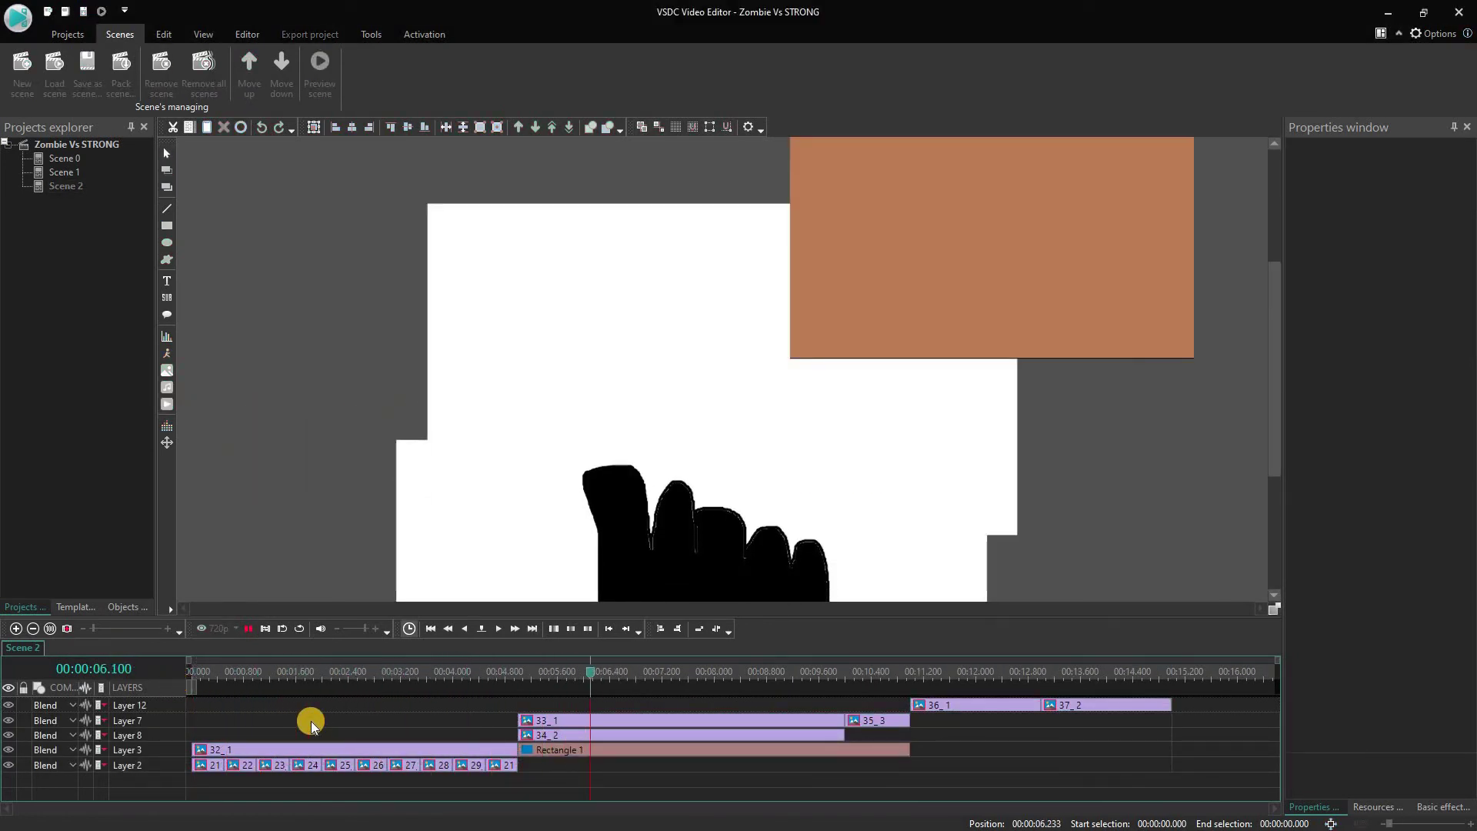
Step: Pause Scene 2, insert the Rocks On Concrete Series_1 sound at 10 seconds, and preview it
click(250, 632)
click(472, 715)
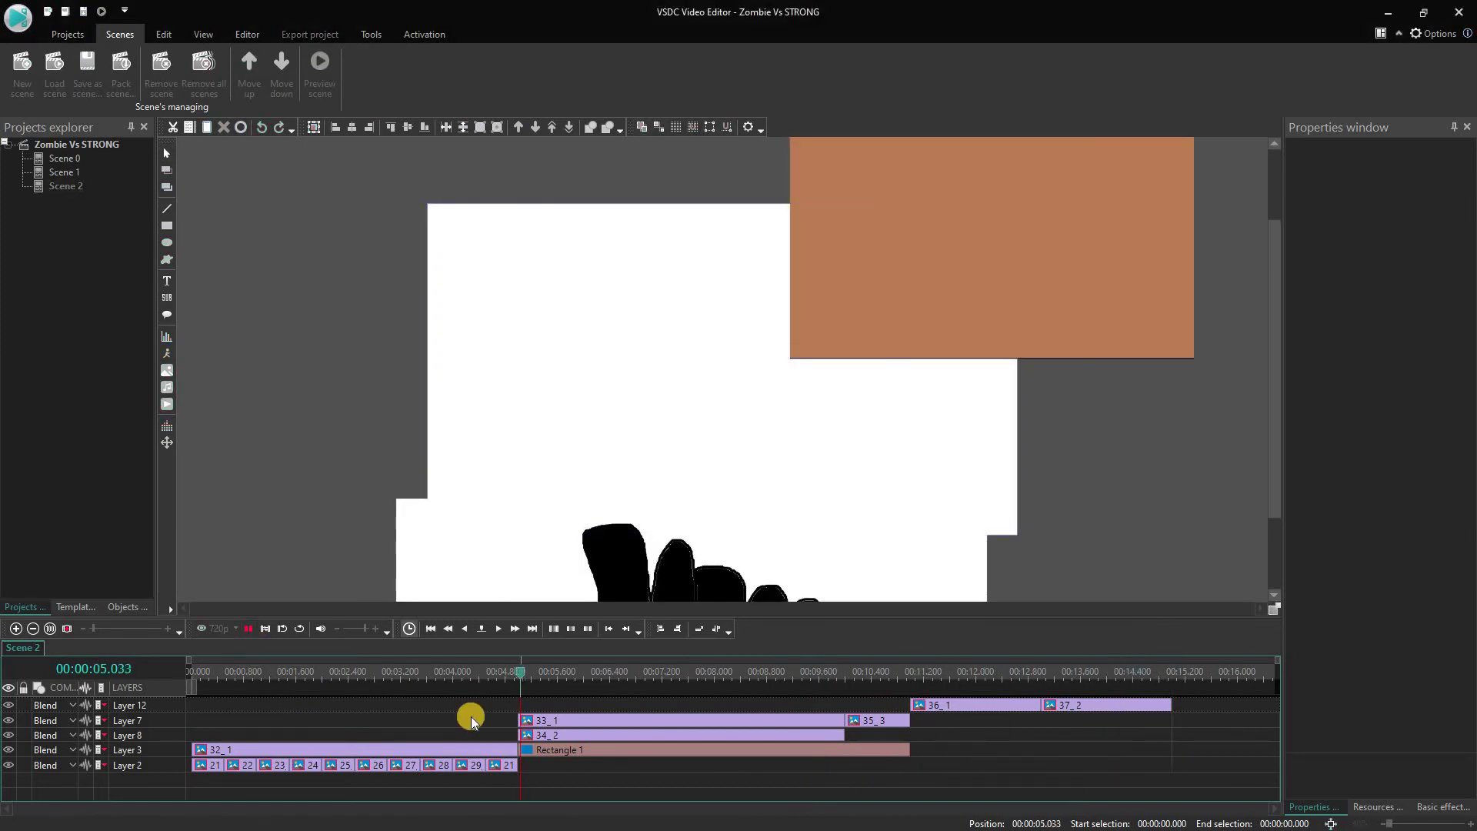
click(842, 675)
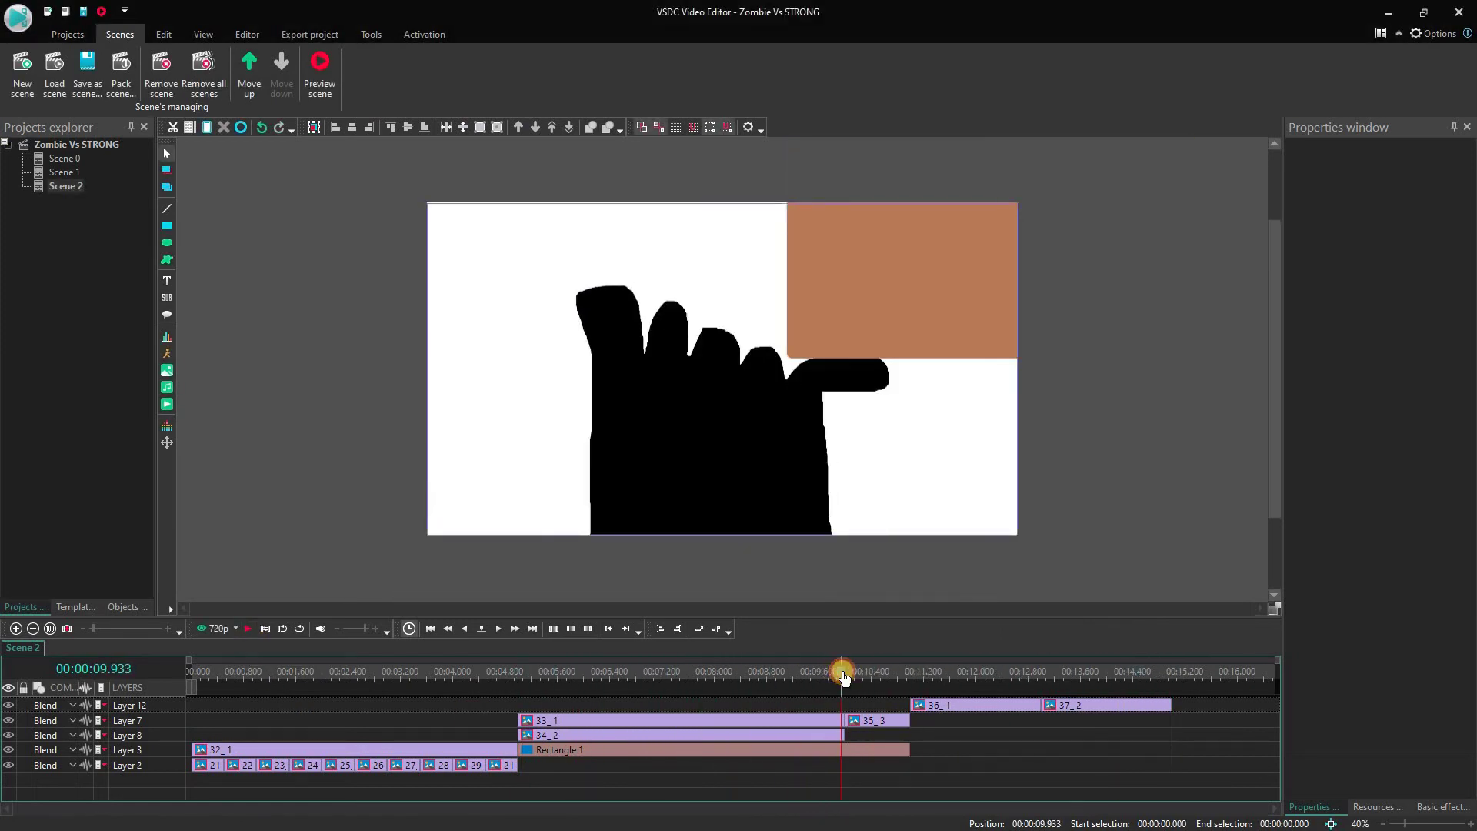
click(857, 740)
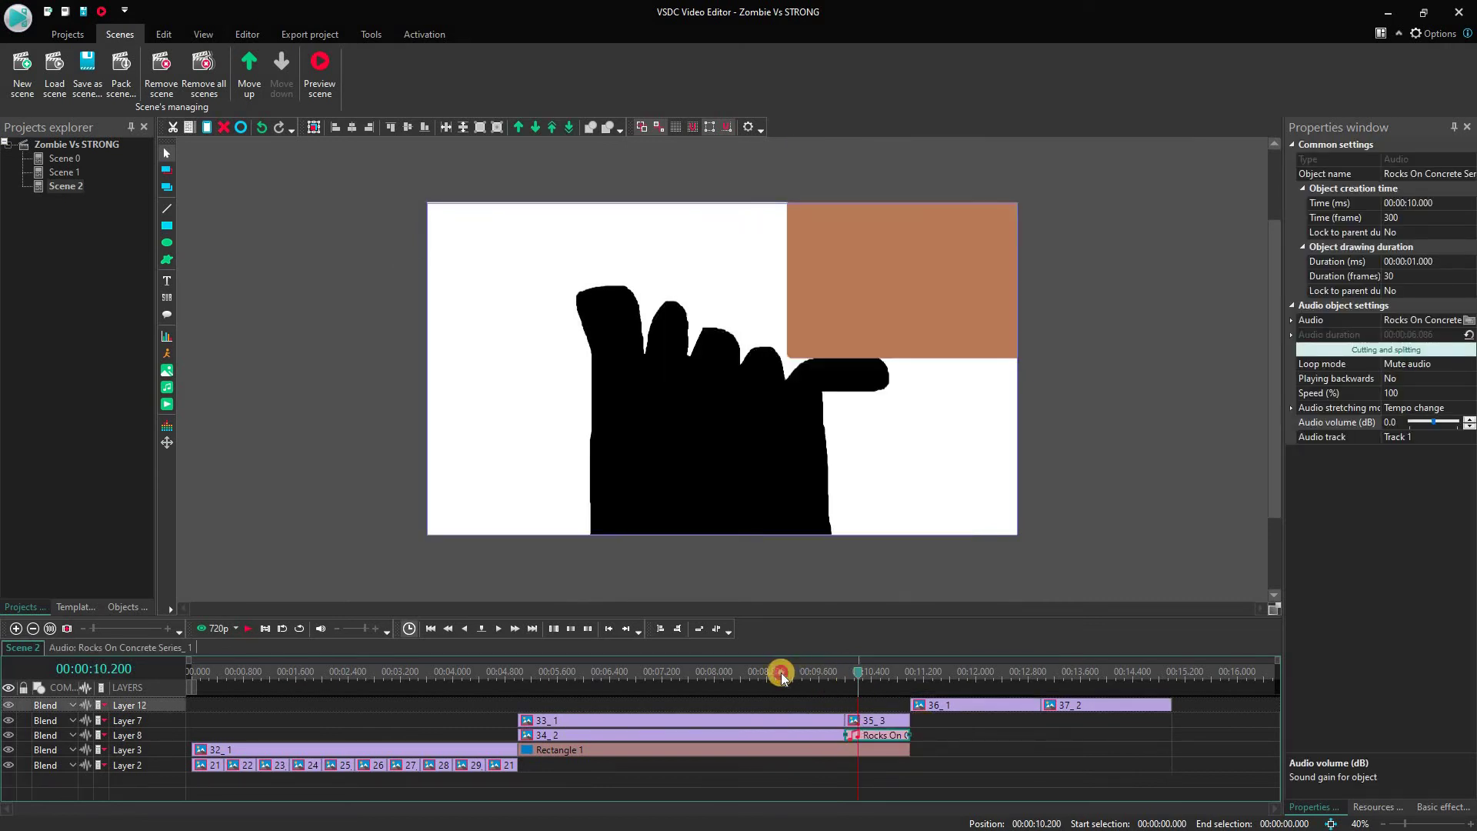
key(space)
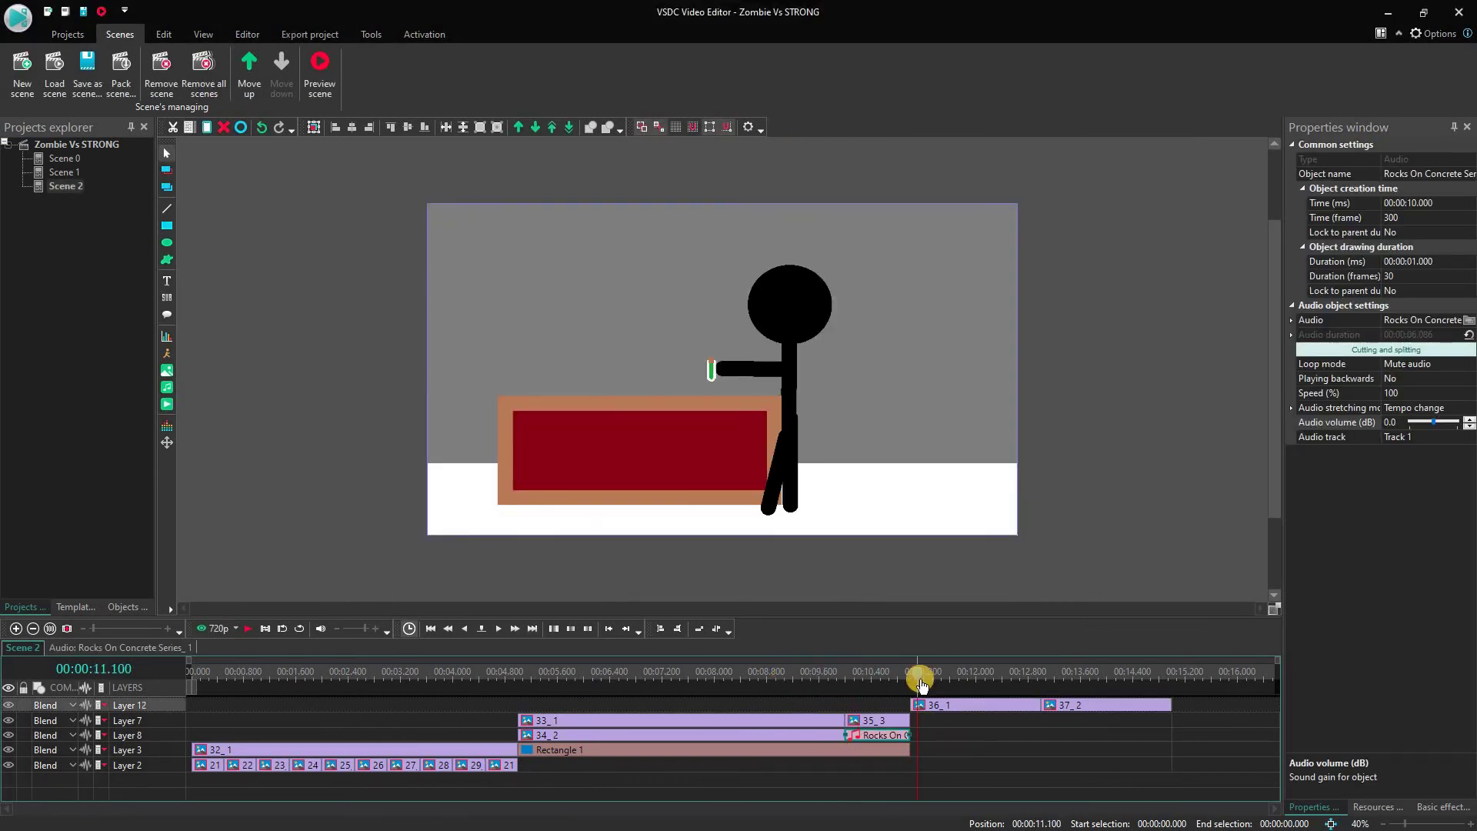
Step: Place the Wooden Bat Tapping Home Plate_2 sound at 13 seconds and enter a 00.500 duration
click(895, 500)
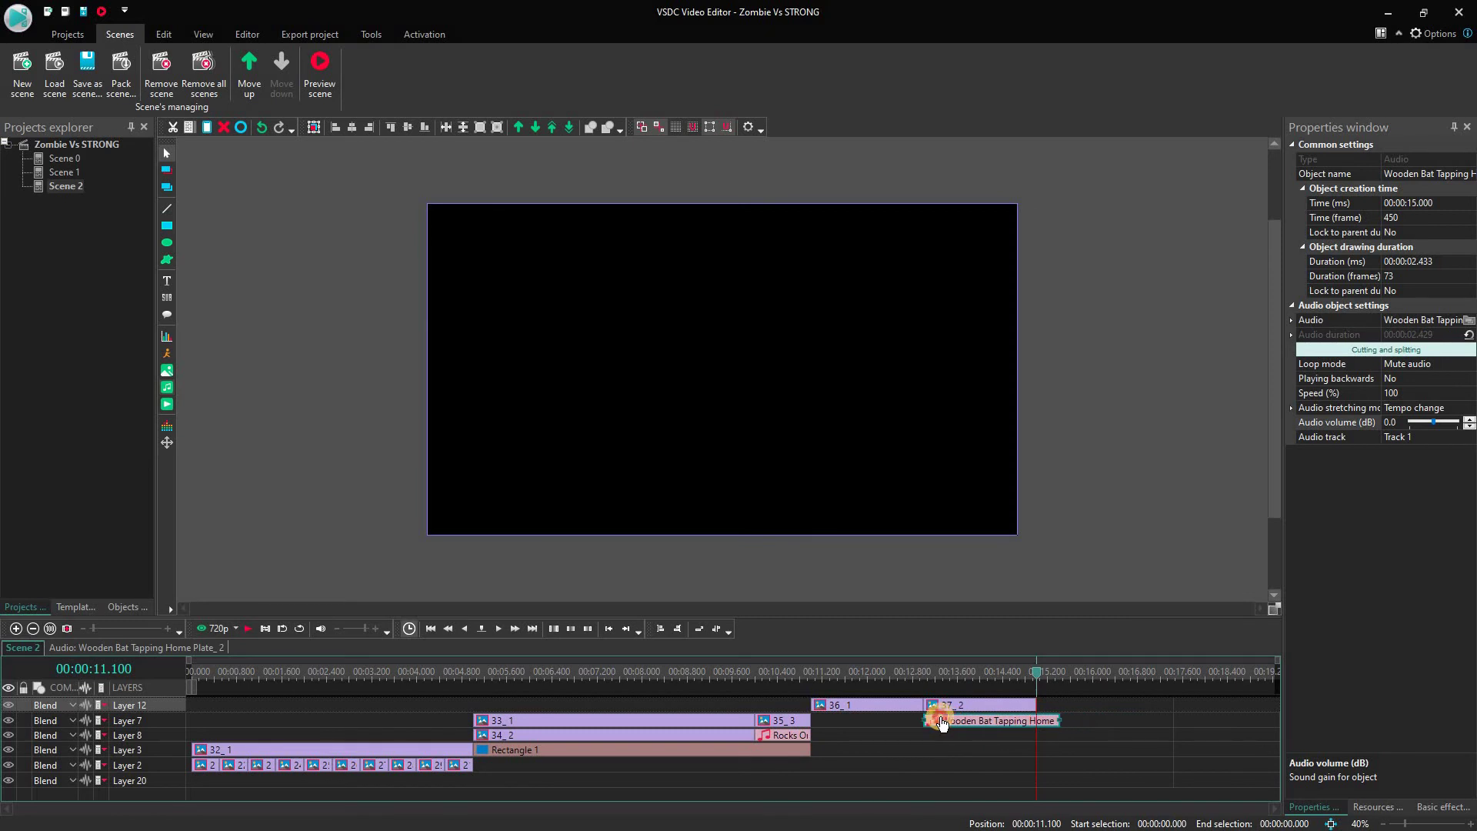
drag(943, 724, 943, 723)
click(1422, 261)
text(00.500)
key(Return)
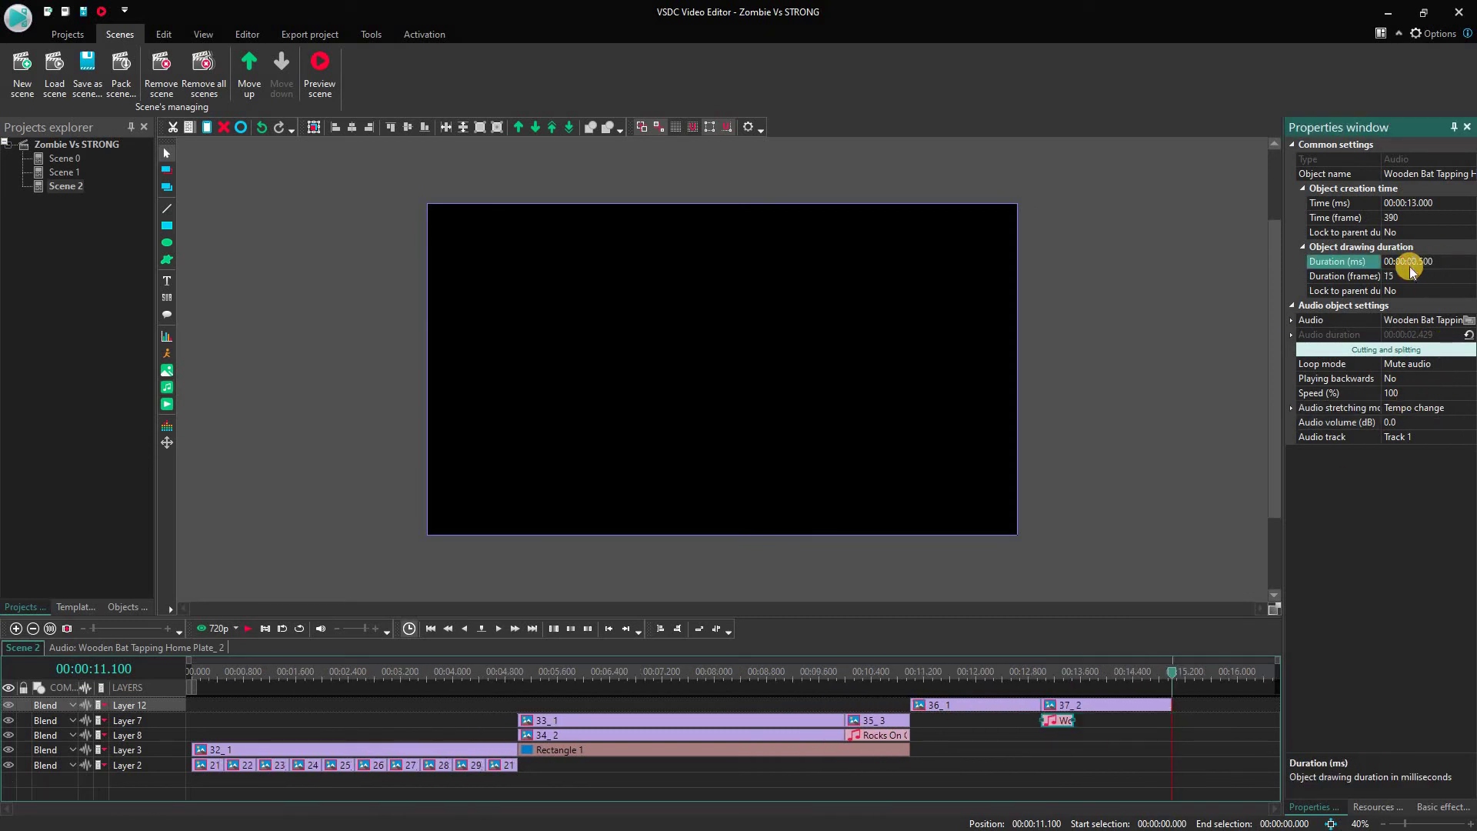
Step: Replay the figure's fall around 13 seconds to check the bat sound, adjusting its volume
click(1031, 696)
key(space)
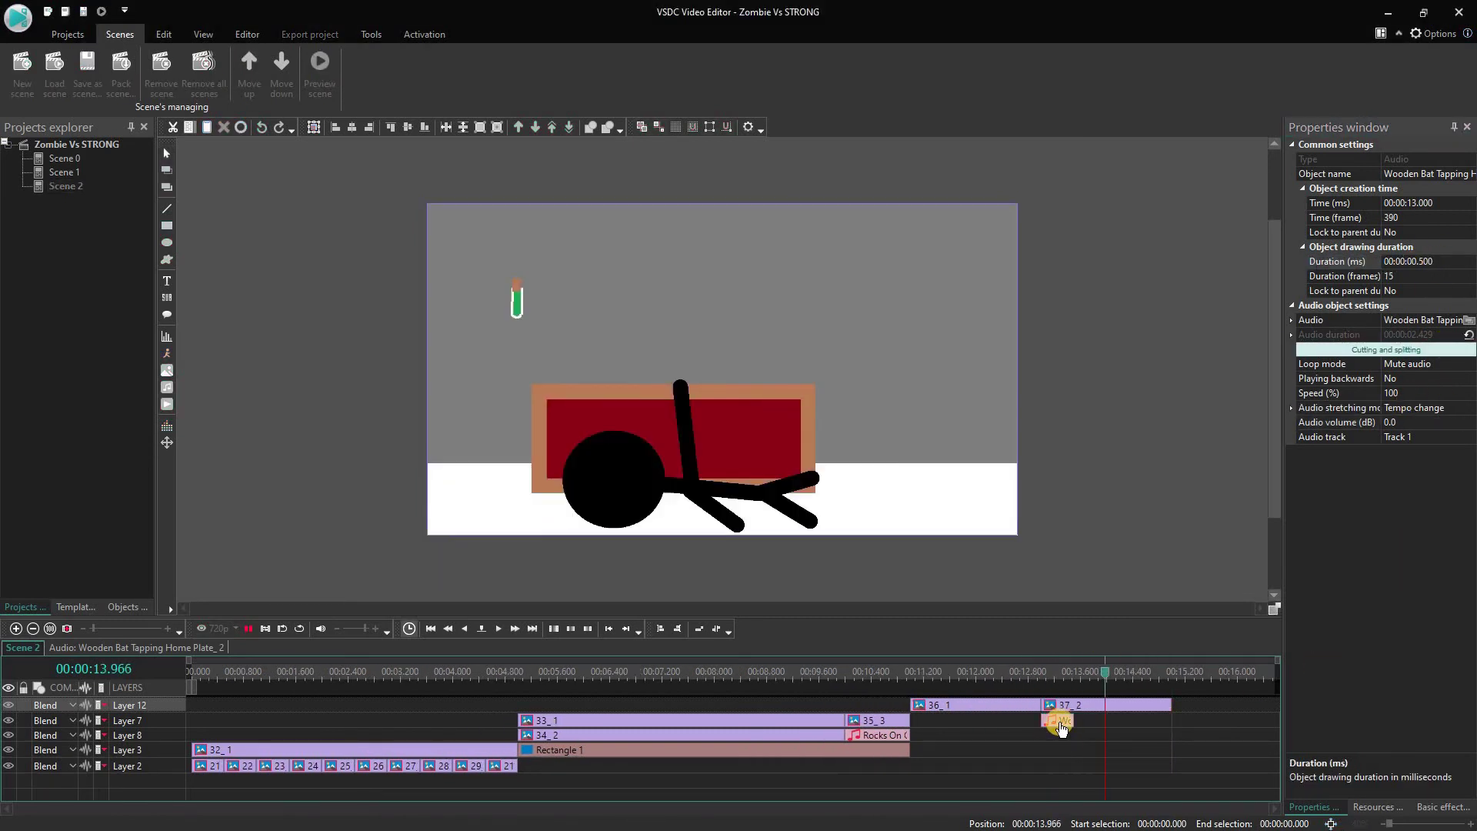
click(1039, 675)
key(space)
click(1464, 423)
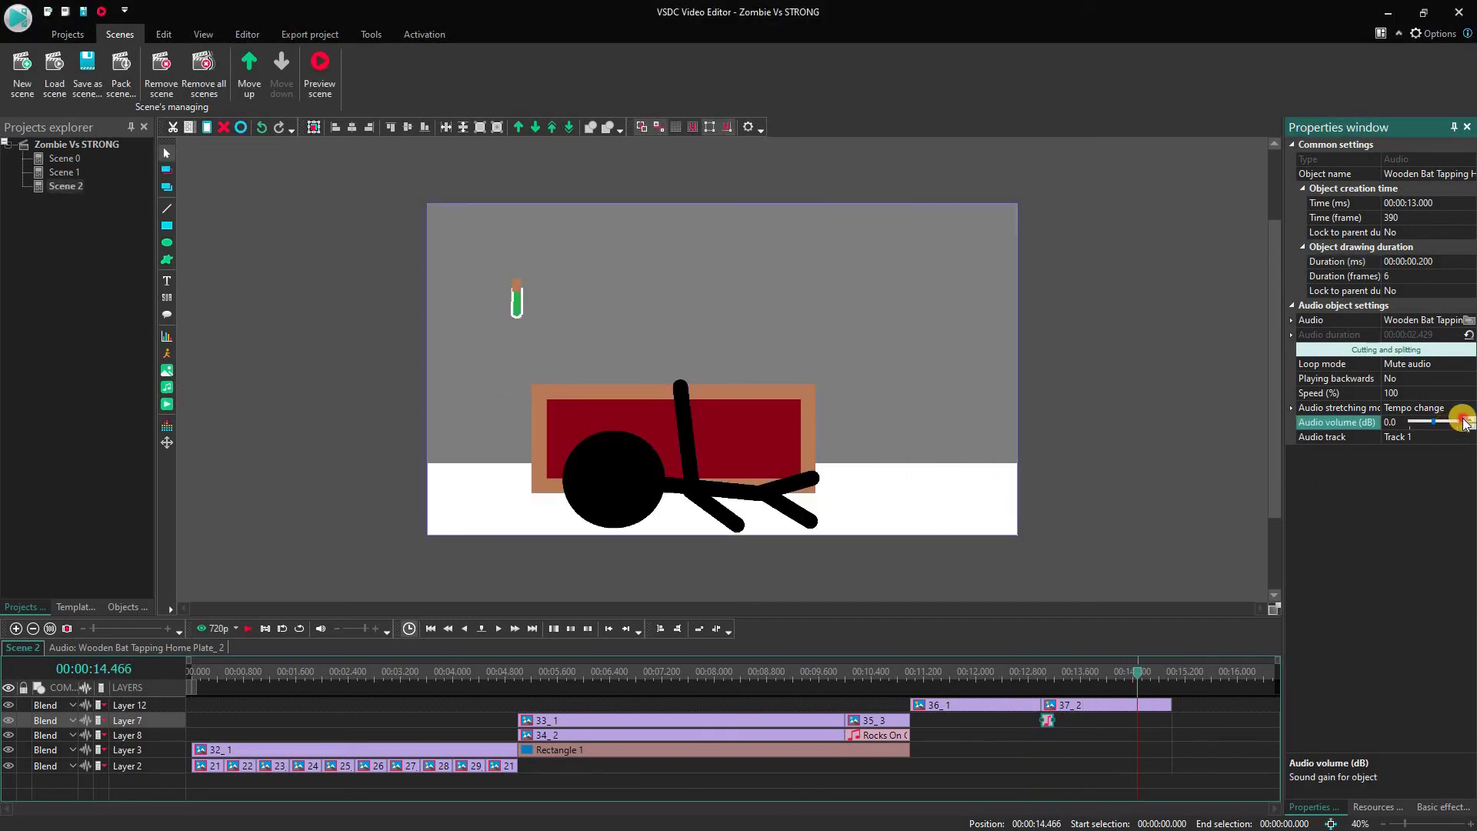
click(962, 671)
key(space)
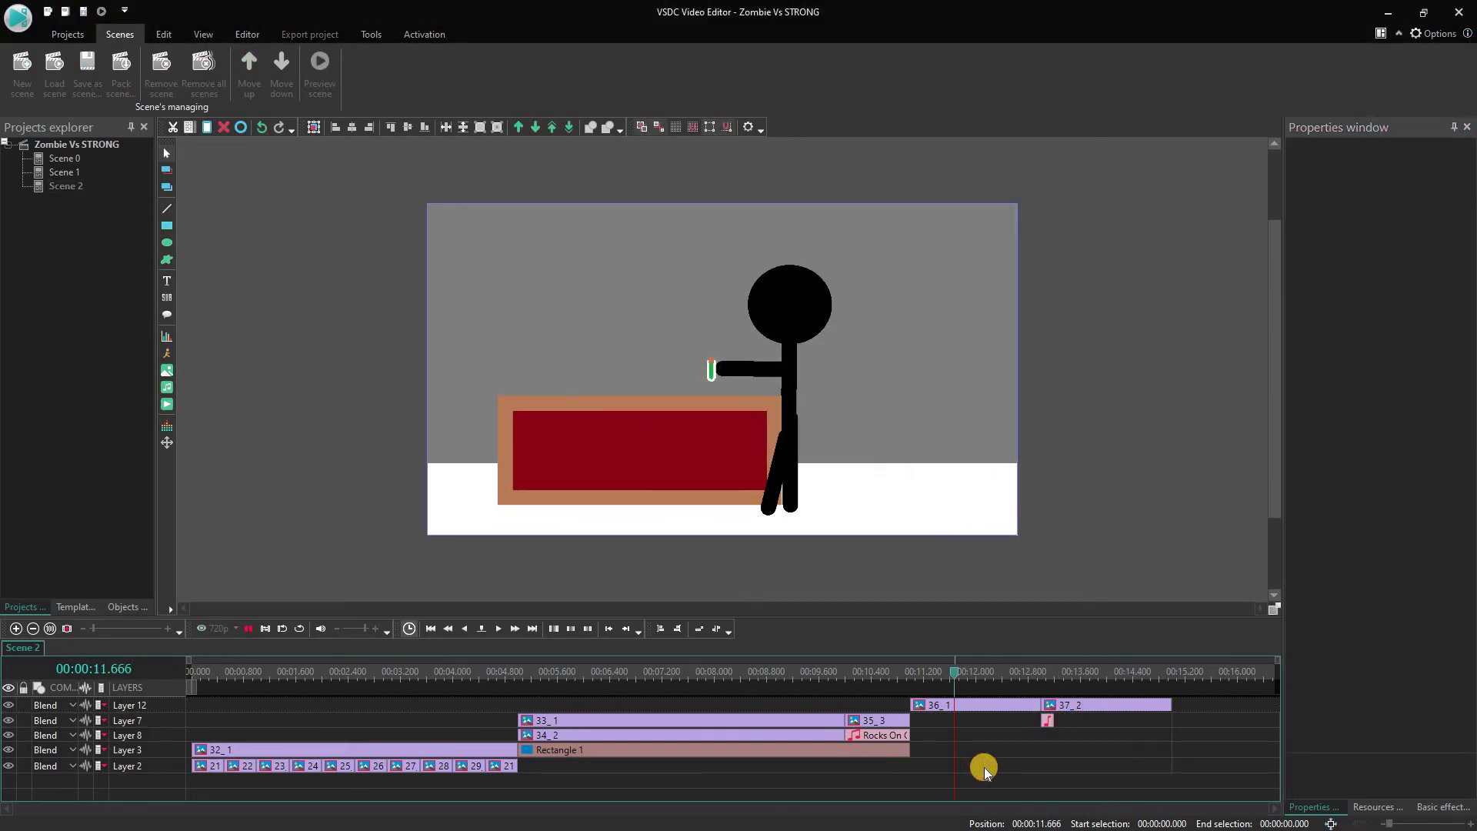